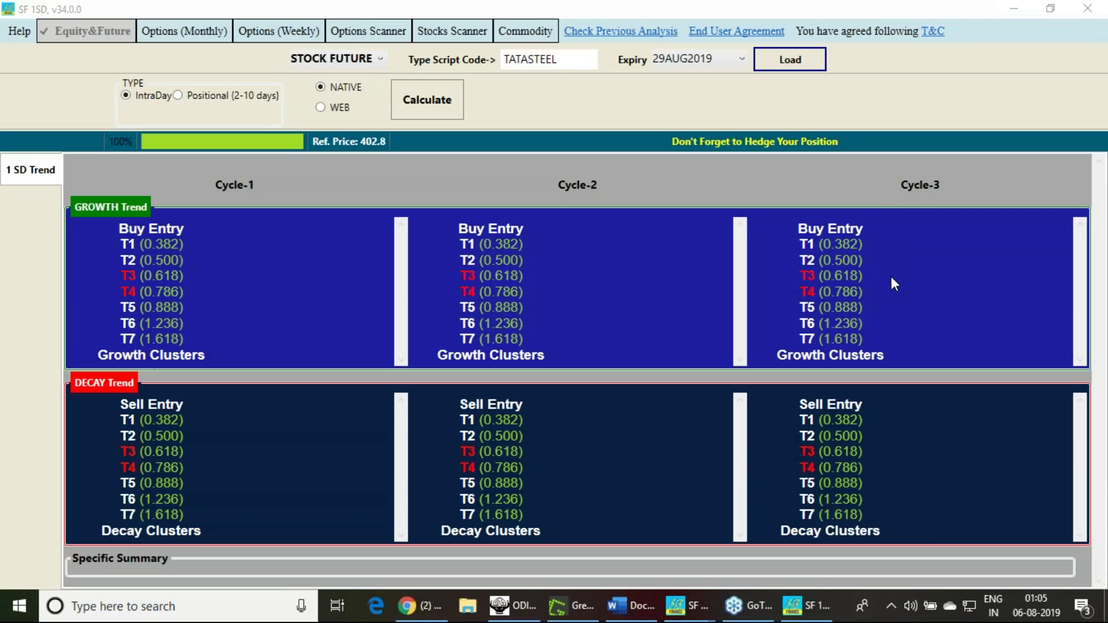
- Scribble a quick screen annotation, then switch to the ODIN market watch window
mouse_move(590, 96)
left_mouse_down()
mouse_move(613, 132)
mouse_move(641, 113)
left_mouse_up()
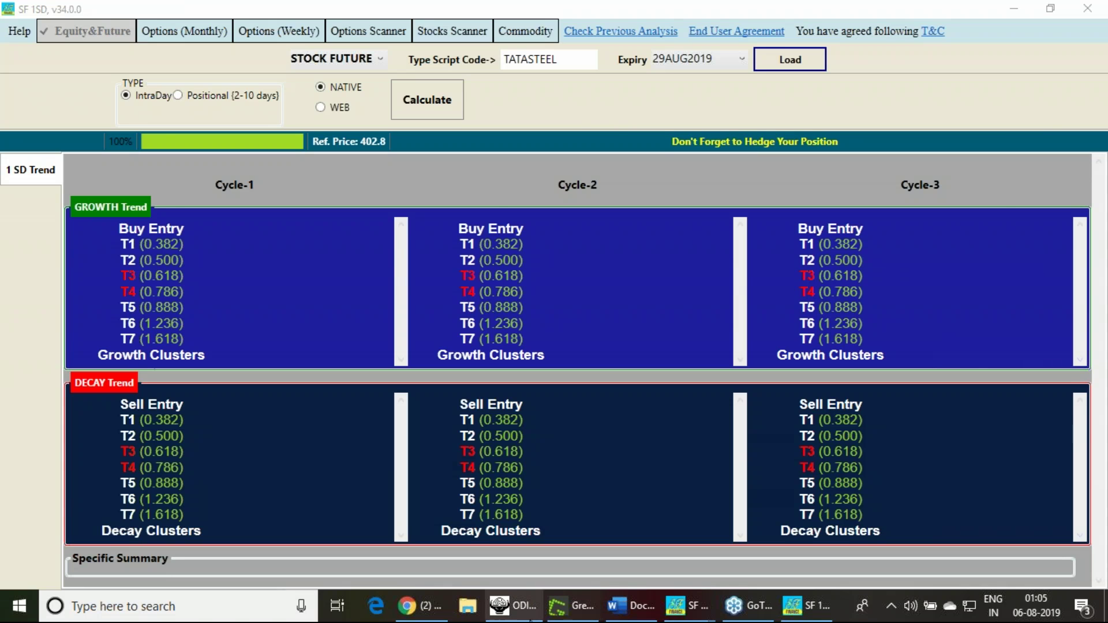
left_click(513, 606)
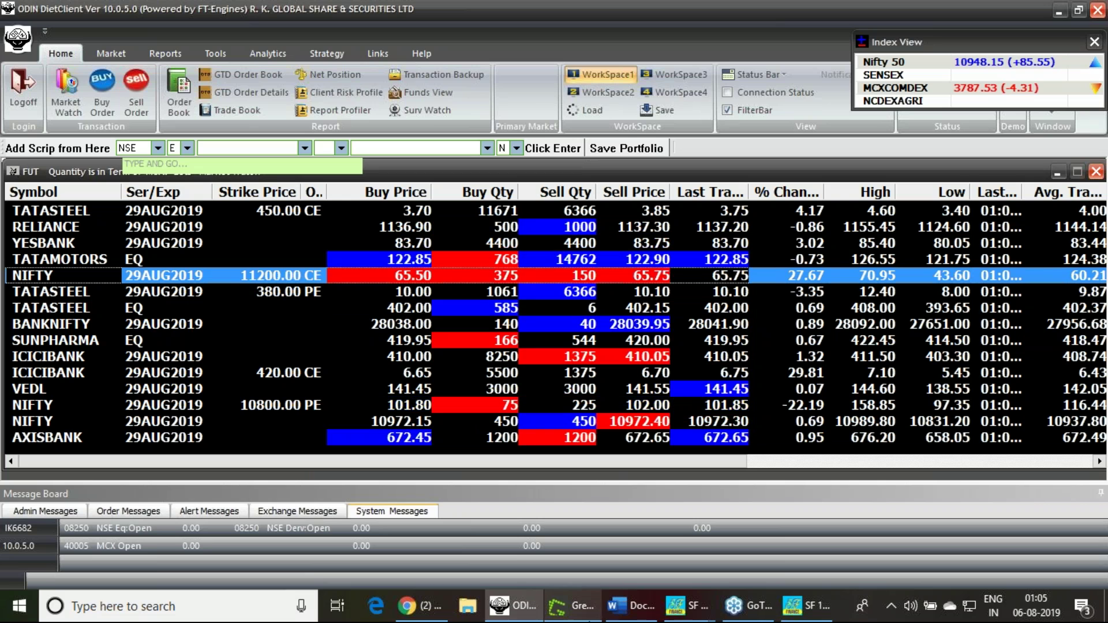
- Bring the Option Strategy window forward, then the SF 1SD TATASTEEL future screen (reference 402.8)
mouse_move(693, 616)
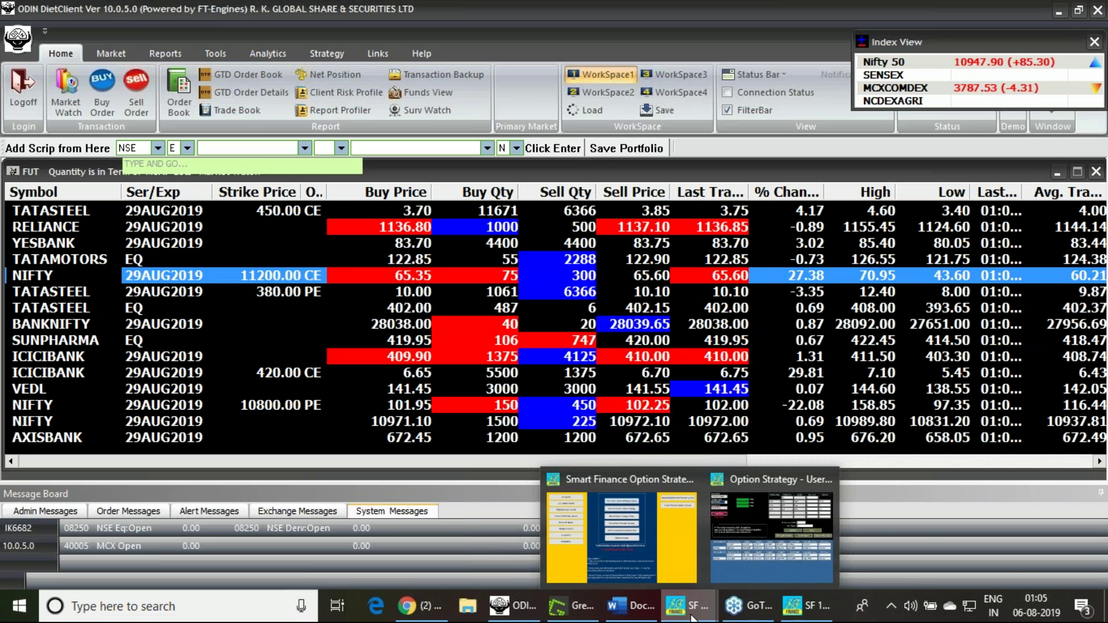
left_click(750, 580)
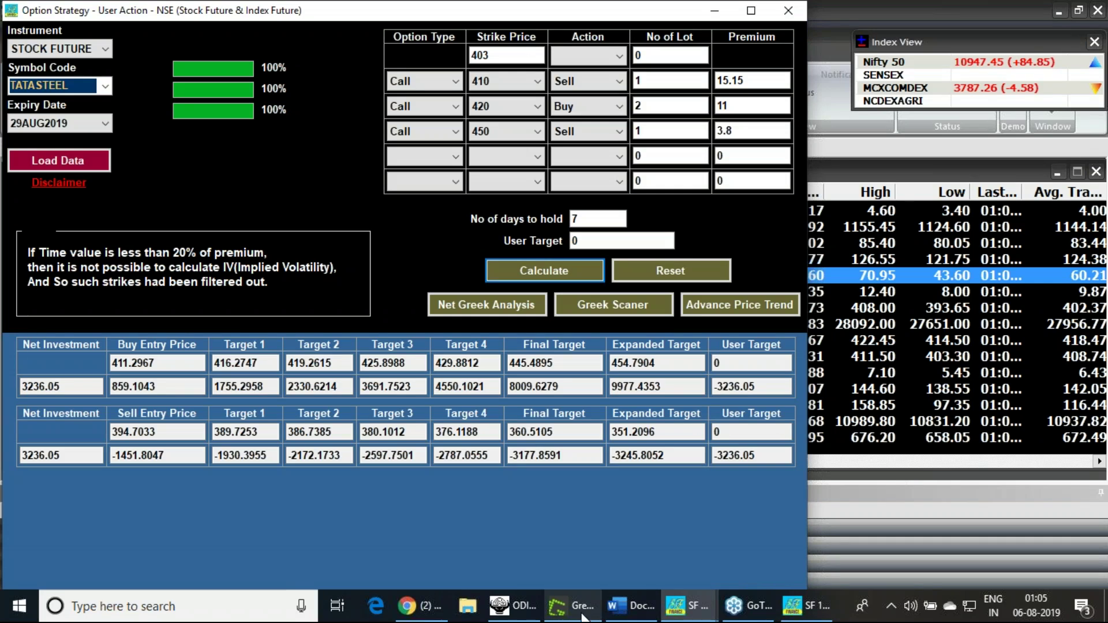
mouse_move(534, 618)
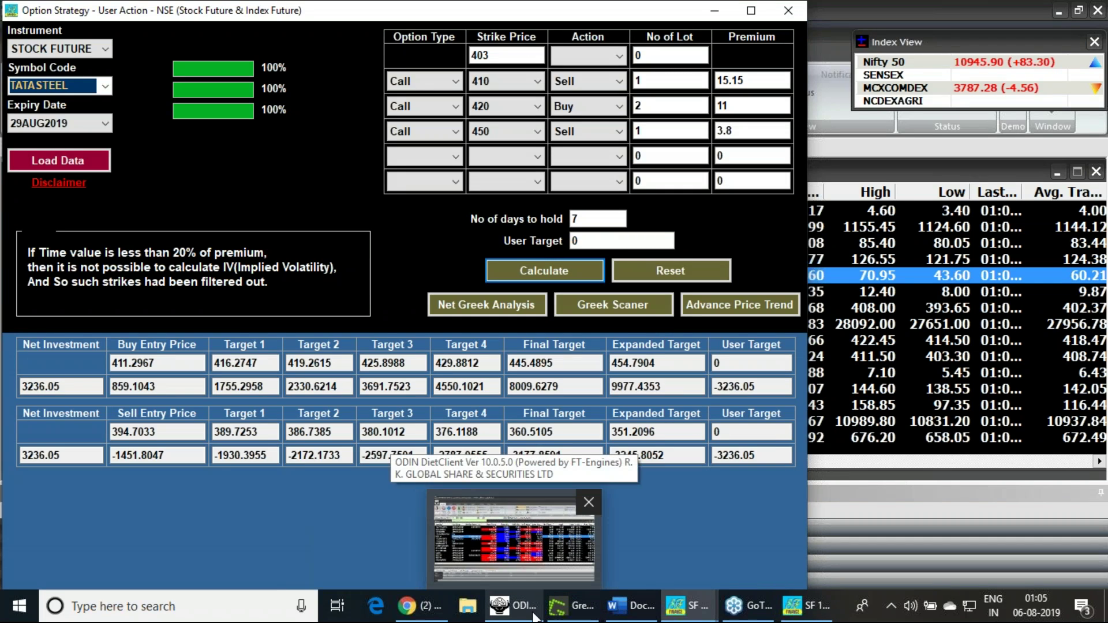
mouse_move(436, 612)
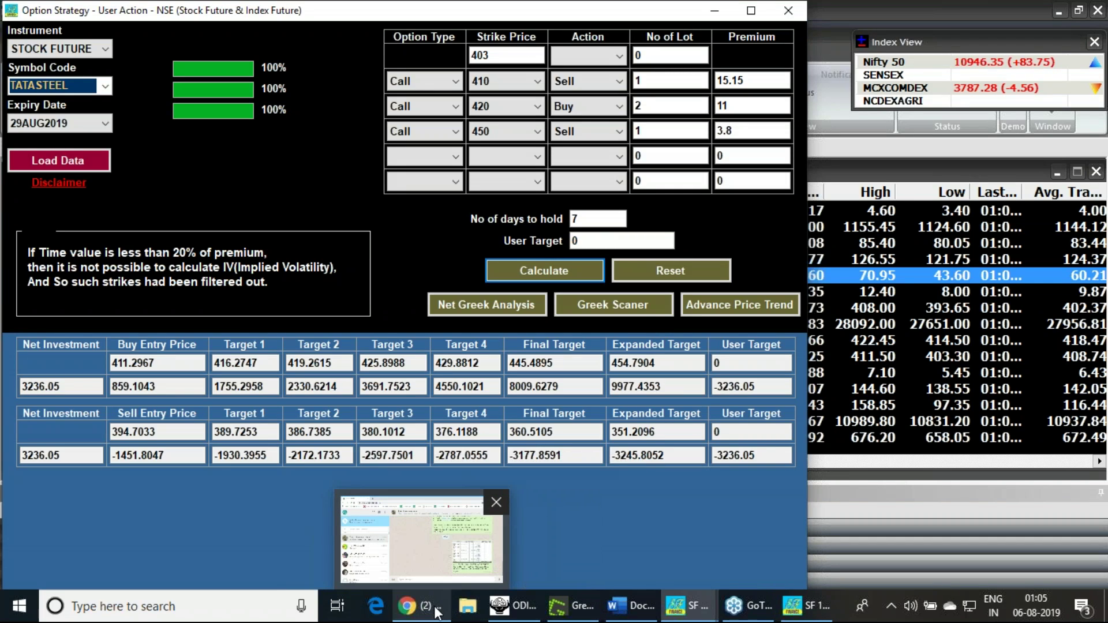
mouse_move(429, 566)
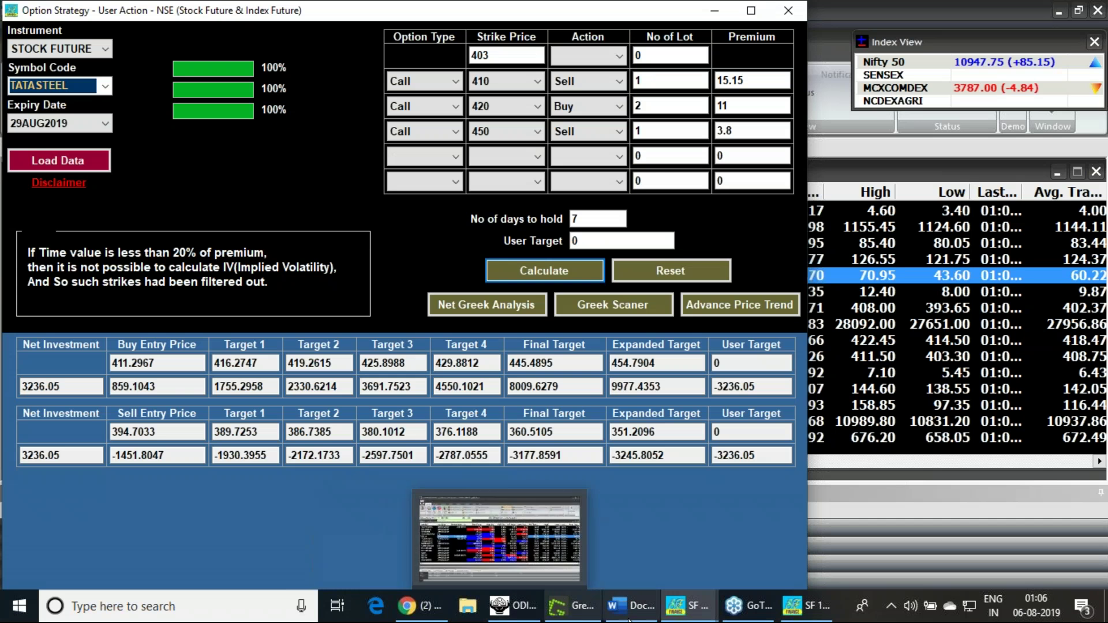
- Calculate the TATASTEEL 1SD Positional (2-10 days) trend for a 7-day hold
mouse_move(696, 615)
left_click(806, 607)
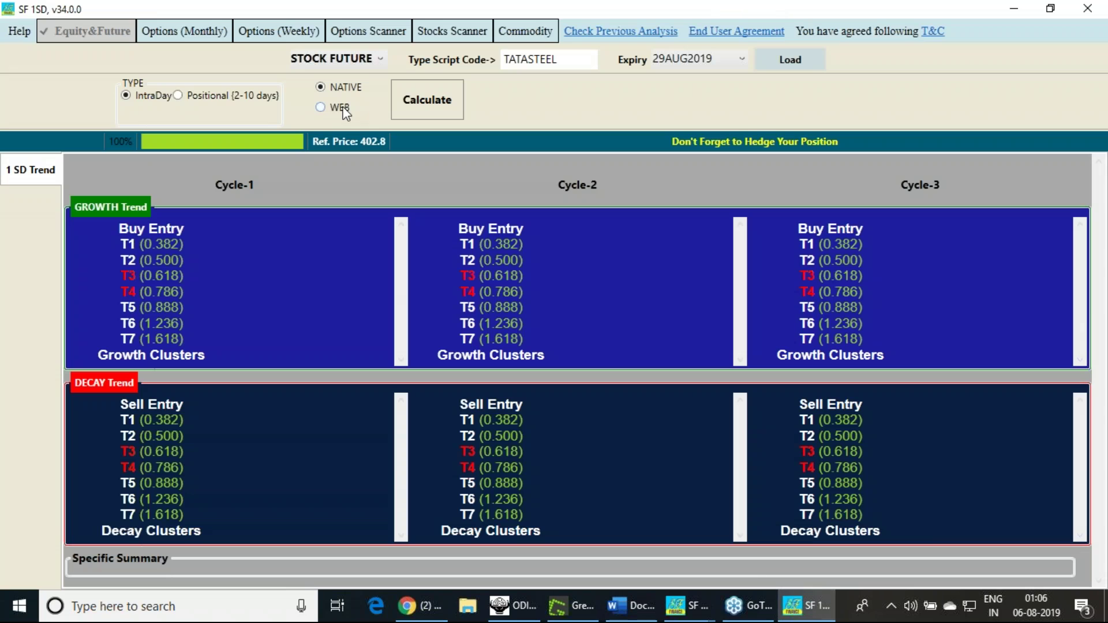
left_click(178, 95)
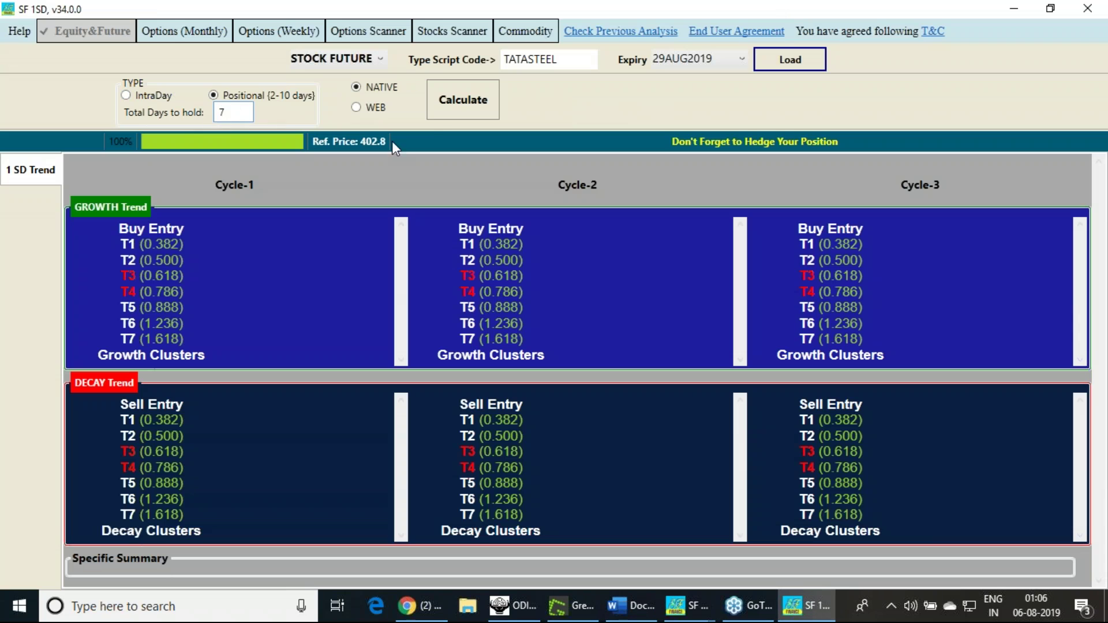
left_click(442, 111)
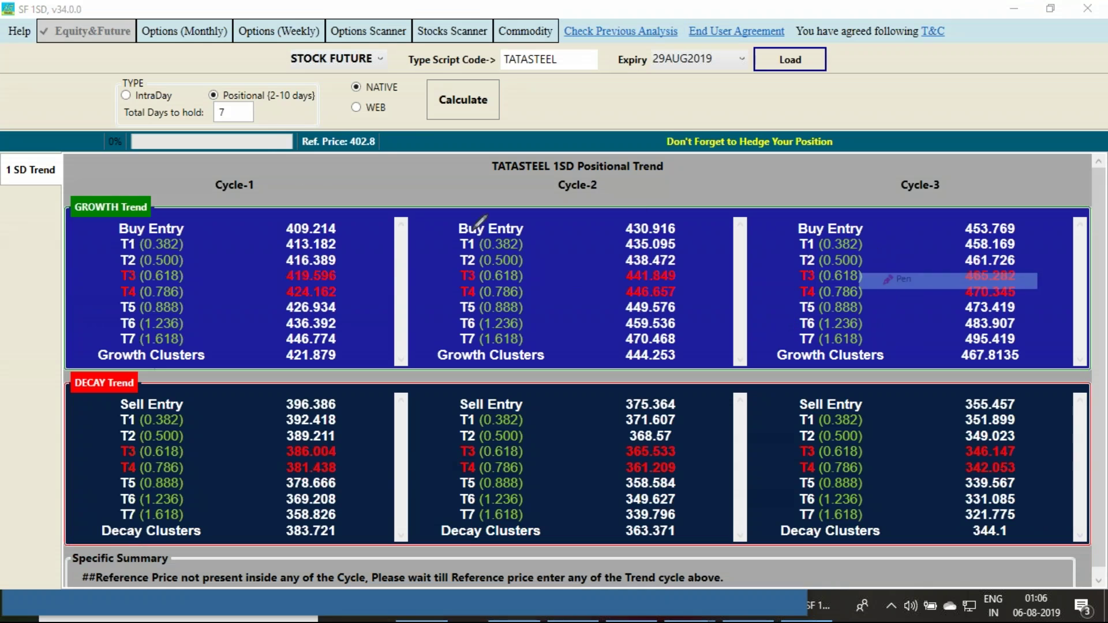
- Circle the 7-day hold and tick the Cycle-1 Buy Entry 409.214 and Sell Entry 396.386
mouse_move(242, 122)
left_mouse_down()
mouse_move(228, 127)
mouse_move(212, 105)
mouse_move(245, 100)
mouse_move(249, 123)
left_mouse_up()
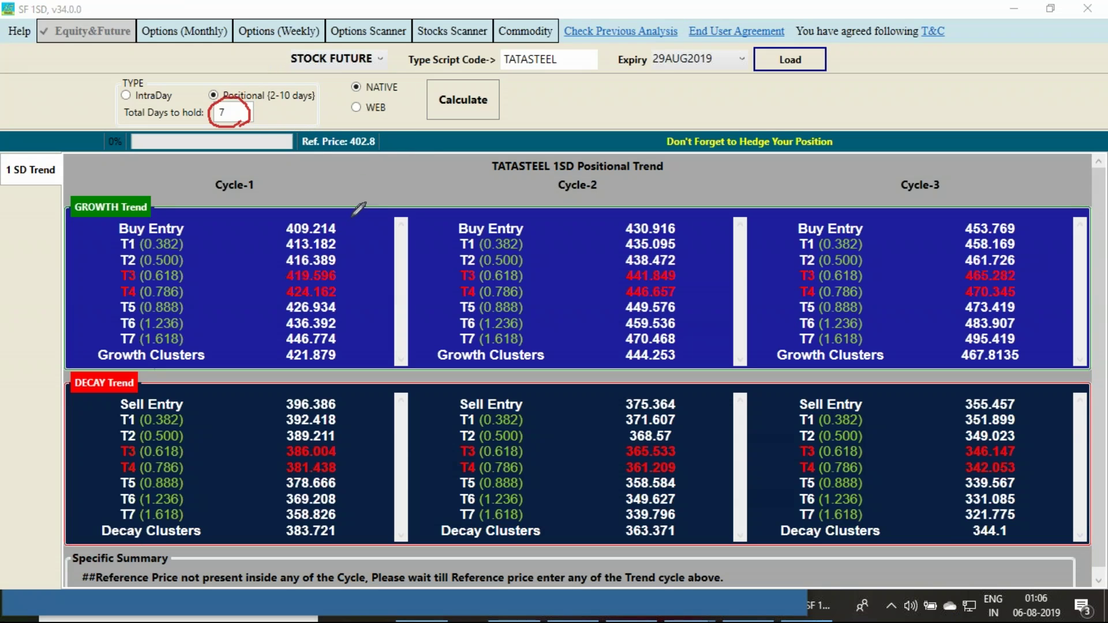
mouse_move(261, 221)
left_mouse_down()
mouse_move(274, 226)
mouse_move(295, 198)
left_mouse_up()
left_click_drag(356, 338, 371, 338)
left_click_drag(691, 343, 706, 343)
left_click_drag(345, 404, 365, 397)
- Flag the Cycle-1 T7 targets: decay 358.826 and growth 446.774
left_click_drag(348, 516, 363, 515)
left_click_drag(253, 513, 279, 509)
left_click_drag(259, 340, 272, 336)
- Hide SF 1SD and handwrite a note with a 2 beside the Option Strategy inputs
left_click(1014, 8)
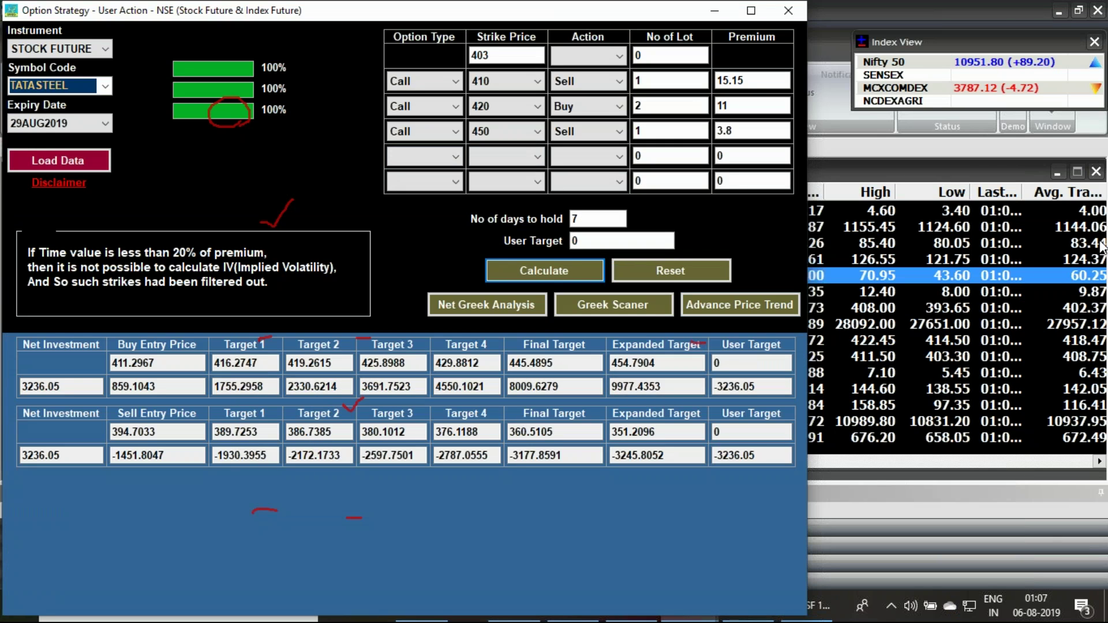
left_click(1042, 282)
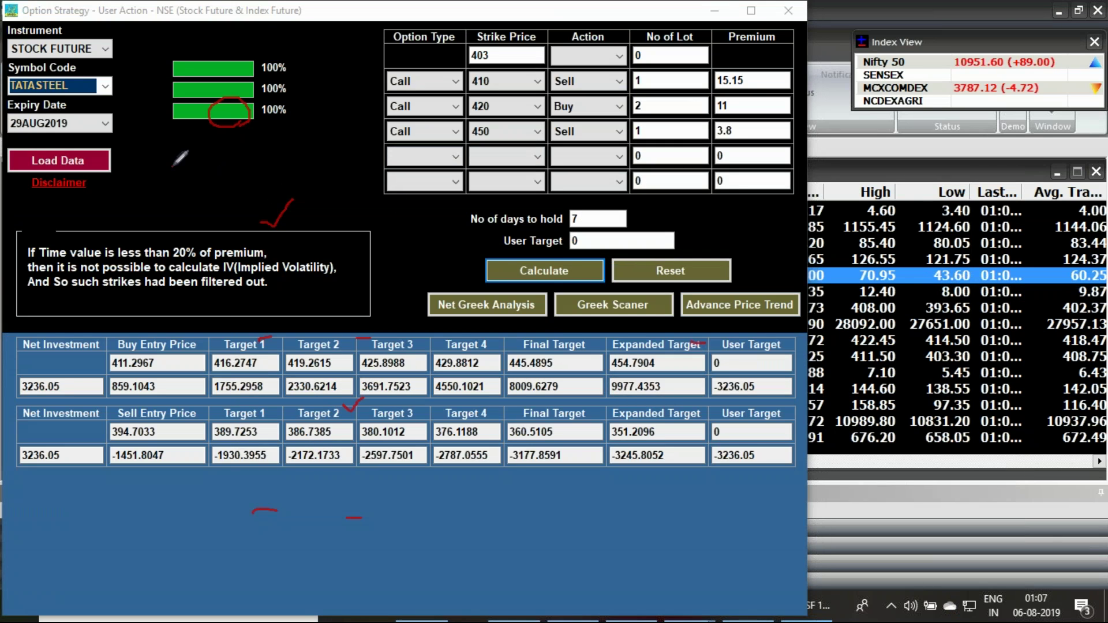
mouse_move(172, 166)
left_mouse_down()
mouse_move(217, 185)
mouse_move(238, 162)
mouse_move(284, 157)
mouse_move(306, 129)
mouse_move(331, 147)
left_mouse_up()
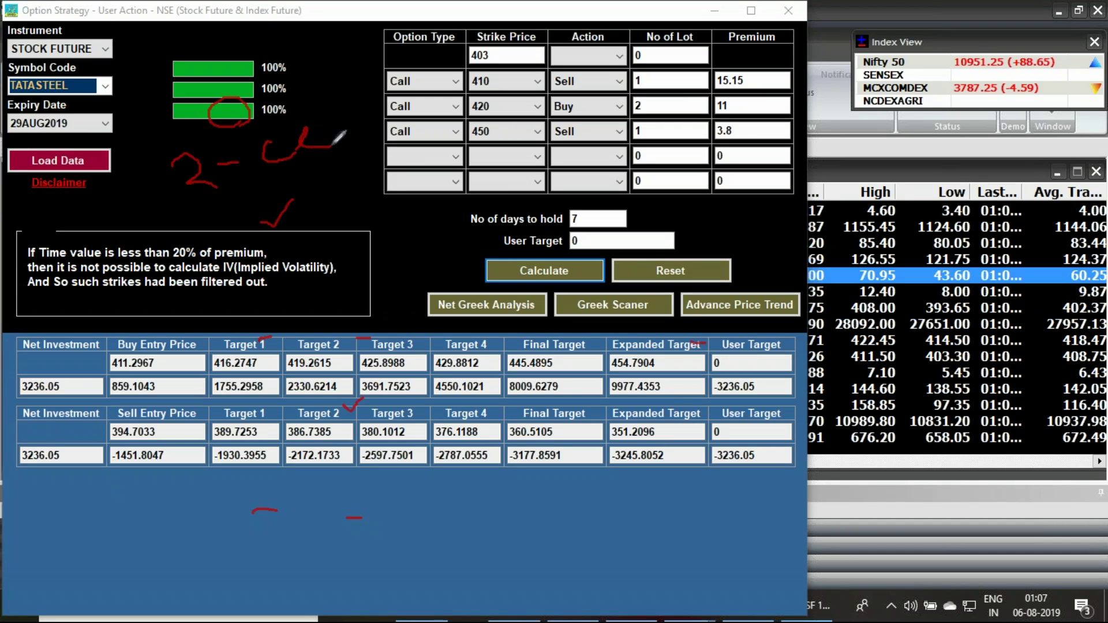
left_click_drag(196, 205, 222, 218)
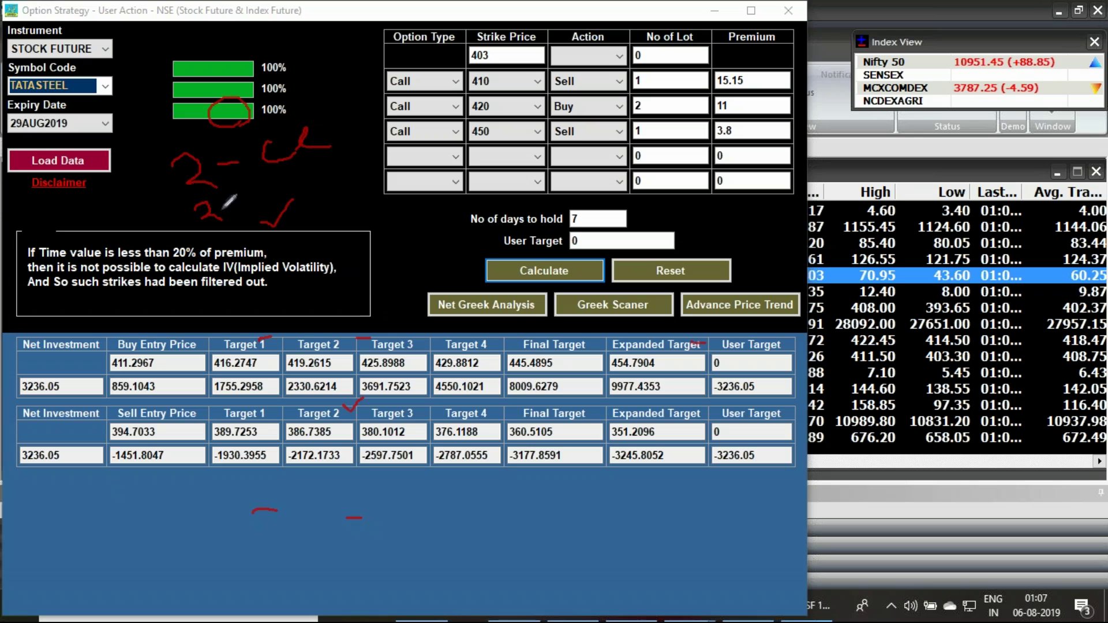
left_click_drag(211, 152, 212, 173)
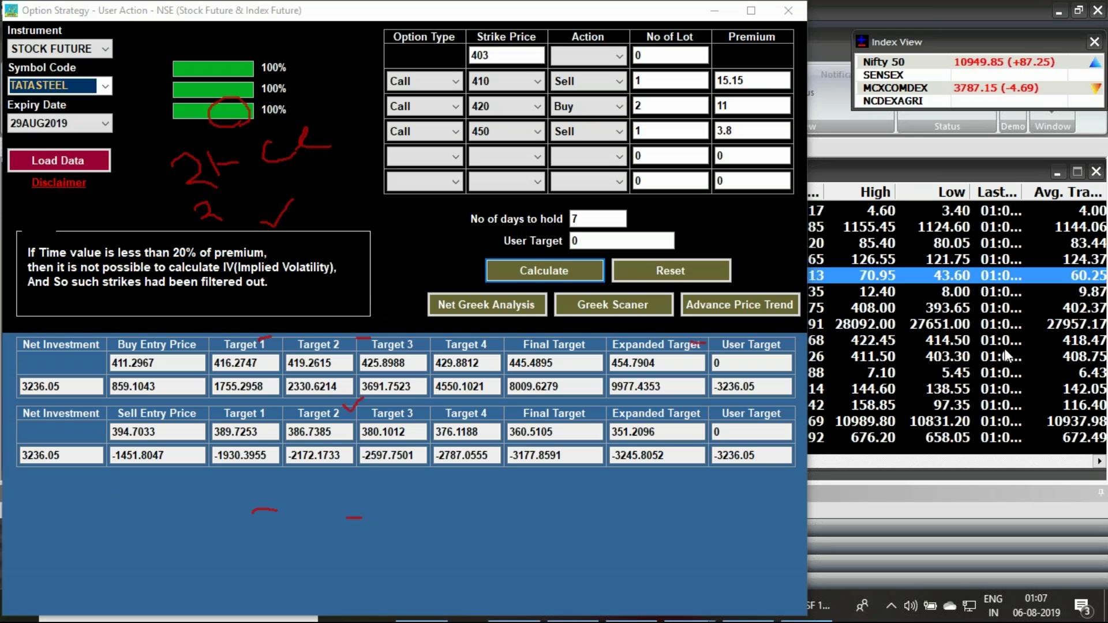
- Erase all screen annotations and switch to the WhatsApp Web chat
key("e")
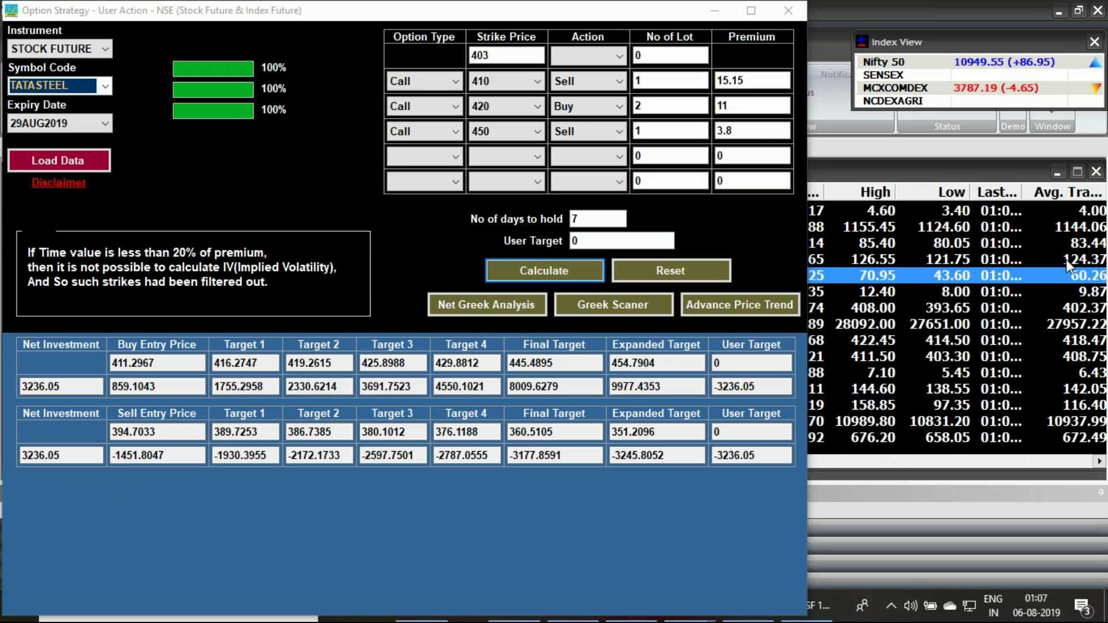
mouse_move(777, 621)
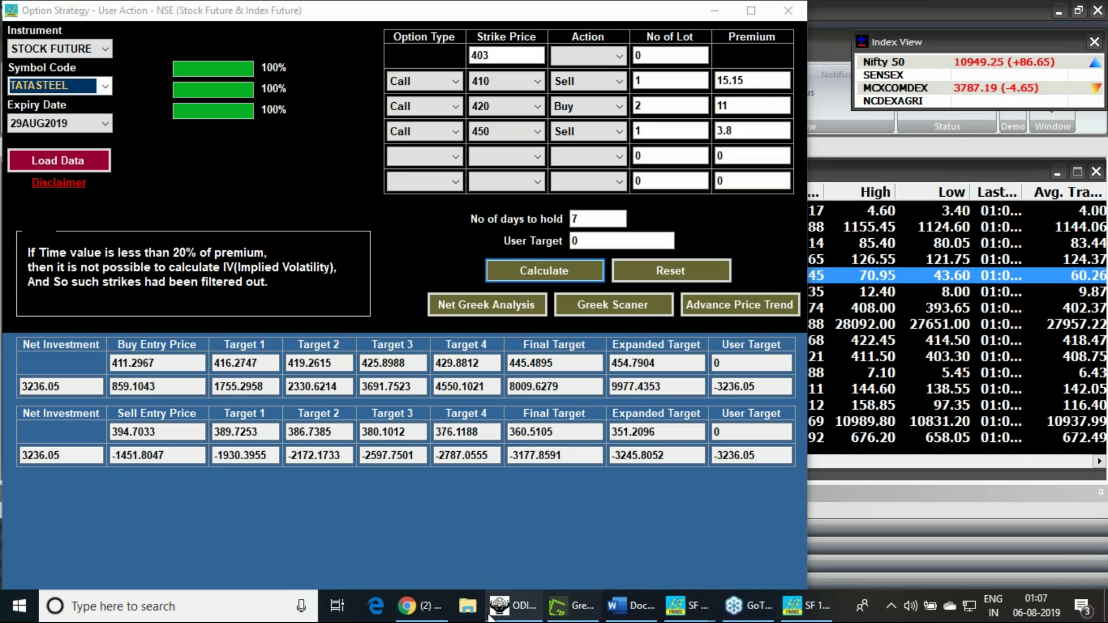
left_click(418, 606)
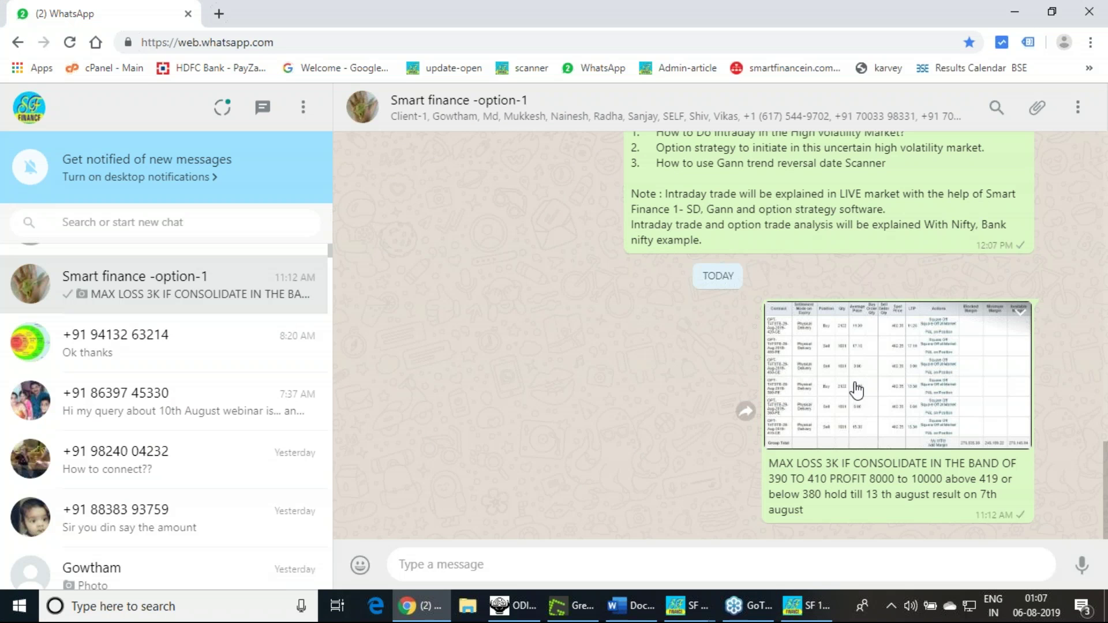
- Open the shared TATASTEEL 29-Aug option positions screenshot full-size in the media viewer
left_click(856, 389)
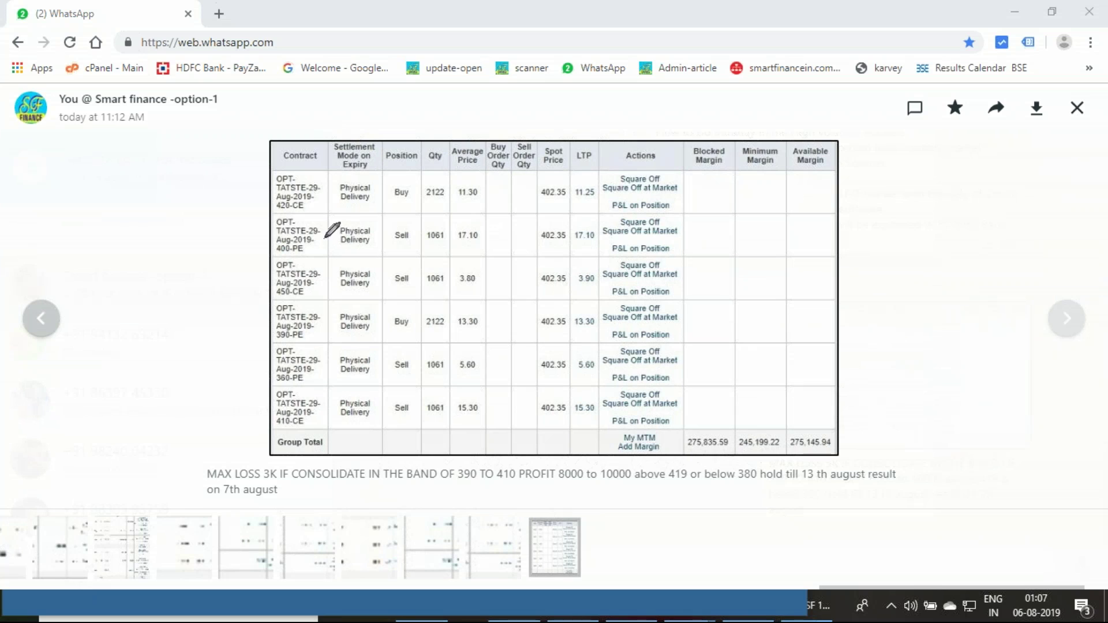
- Mark the 420-CE, 410-CE and 450-CE call rows with handwritten circles, lines and labels
mouse_move(315, 209)
left_mouse_down()
mouse_move(321, 219)
mouse_move(332, 200)
left_mouse_up()
mouse_move(447, 205)
left_mouse_down()
mouse_move(414, 183)
mouse_move(455, 176)
mouse_move(449, 210)
left_mouse_up()
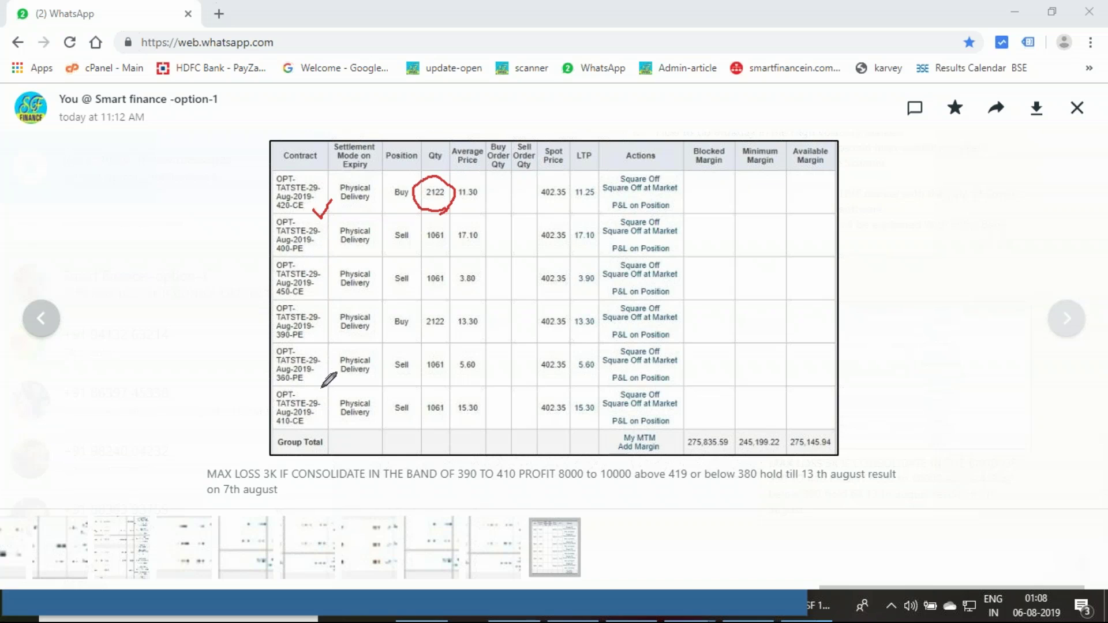
mouse_move(326, 420)
left_mouse_down()
mouse_move(288, 430)
mouse_move(282, 387)
mouse_move(323, 392)
mouse_move(319, 427)
left_mouse_up()
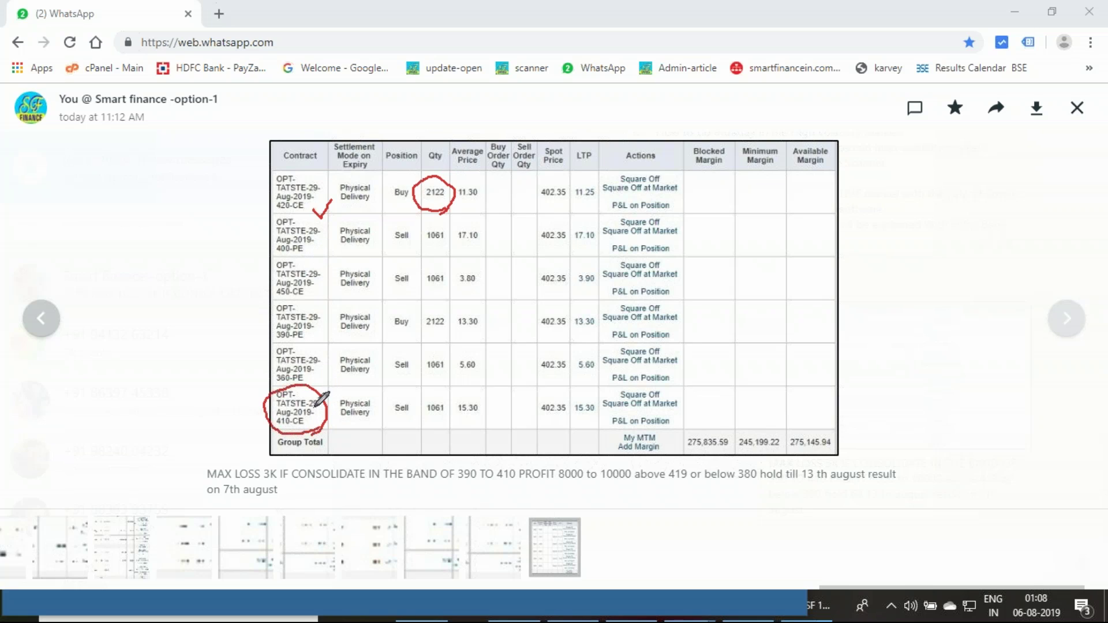
left_click_drag(229, 410, 265, 408)
mouse_move(199, 410)
left_mouse_down()
mouse_move(209, 428)
mouse_move(193, 438)
left_mouse_up()
mouse_move(214, 186)
left_mouse_down()
mouse_move(231, 212)
mouse_move(227, 185)
mouse_move(259, 182)
left_mouse_up()
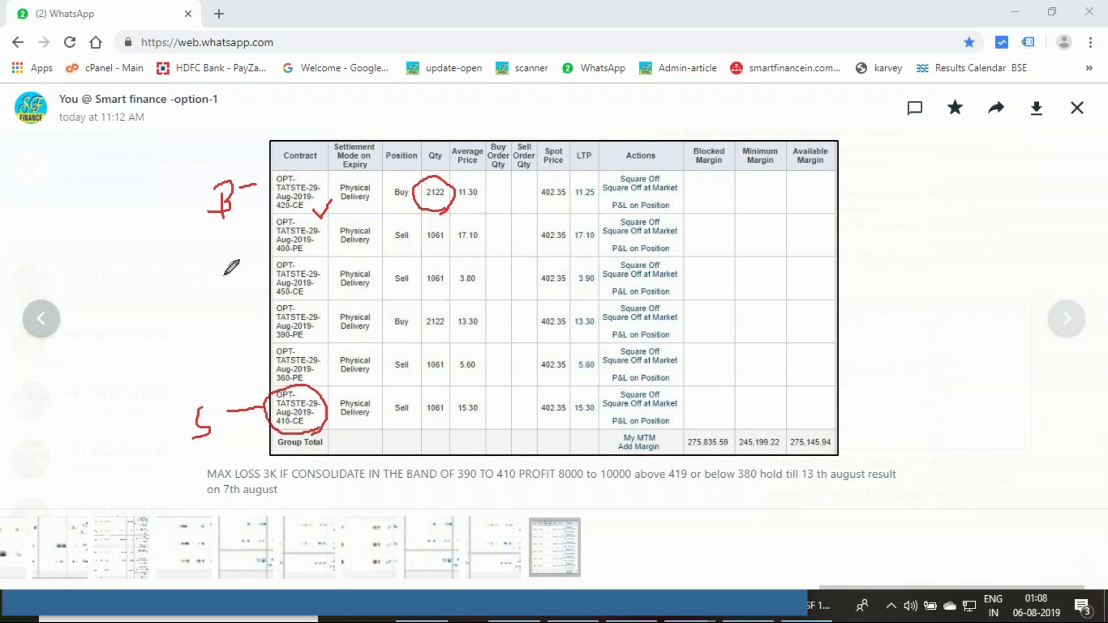
mouse_move(238, 284)
left_mouse_down()
mouse_move(260, 283)
mouse_move(211, 297)
left_mouse_up()
mouse_move(316, 295)
left_mouse_down()
mouse_move(275, 300)
mouse_move(314, 254)
mouse_move(332, 277)
mouse_move(317, 296)
left_mouse_up()
mouse_move(323, 205)
left_mouse_down()
mouse_move(270, 187)
mouse_move(315, 159)
mouse_move(326, 206)
left_mouse_up()
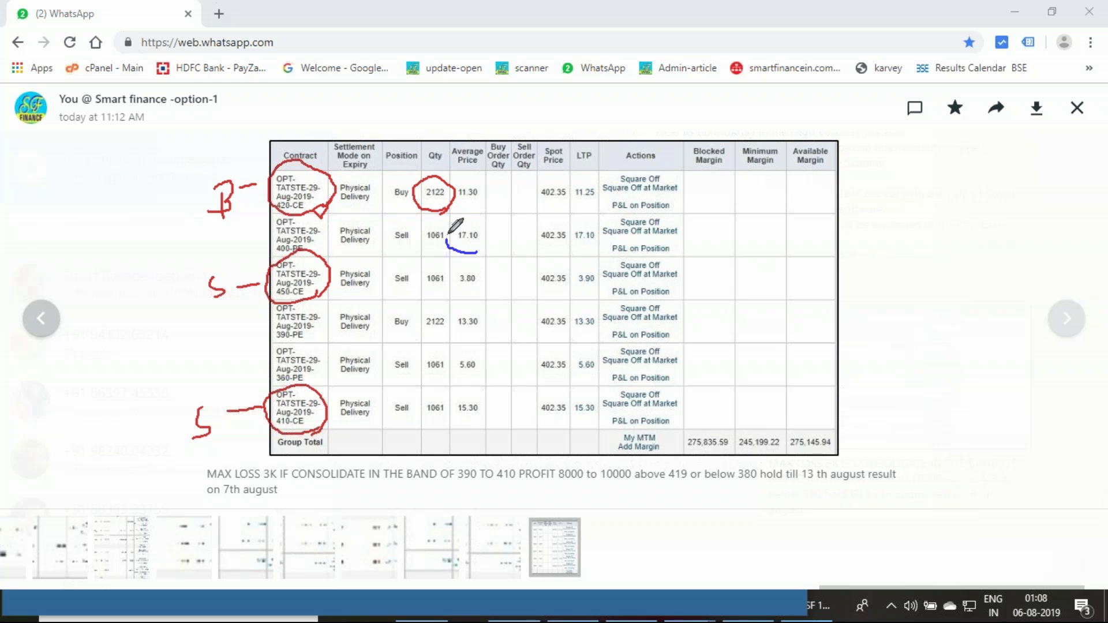
- Circle the 17.10, 13.30 and 5.60 average prices in blue, and start writing 359
mouse_move(449, 233)
left_mouse_down()
mouse_move(491, 234)
mouse_move(473, 261)
left_mouse_up()
mouse_move(491, 334)
left_mouse_down()
mouse_move(448, 324)
mouse_move(484, 304)
mouse_move(498, 333)
mouse_move(484, 342)
left_mouse_up()
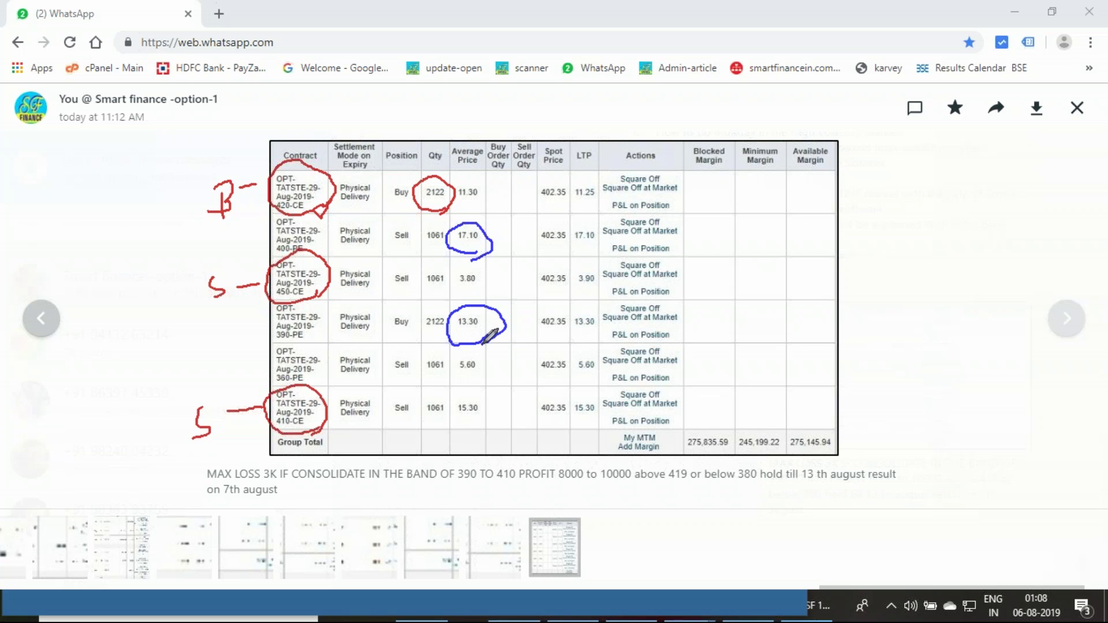
mouse_move(492, 372)
left_mouse_down()
mouse_move(443, 365)
mouse_move(476, 351)
mouse_move(491, 369)
left_mouse_up()
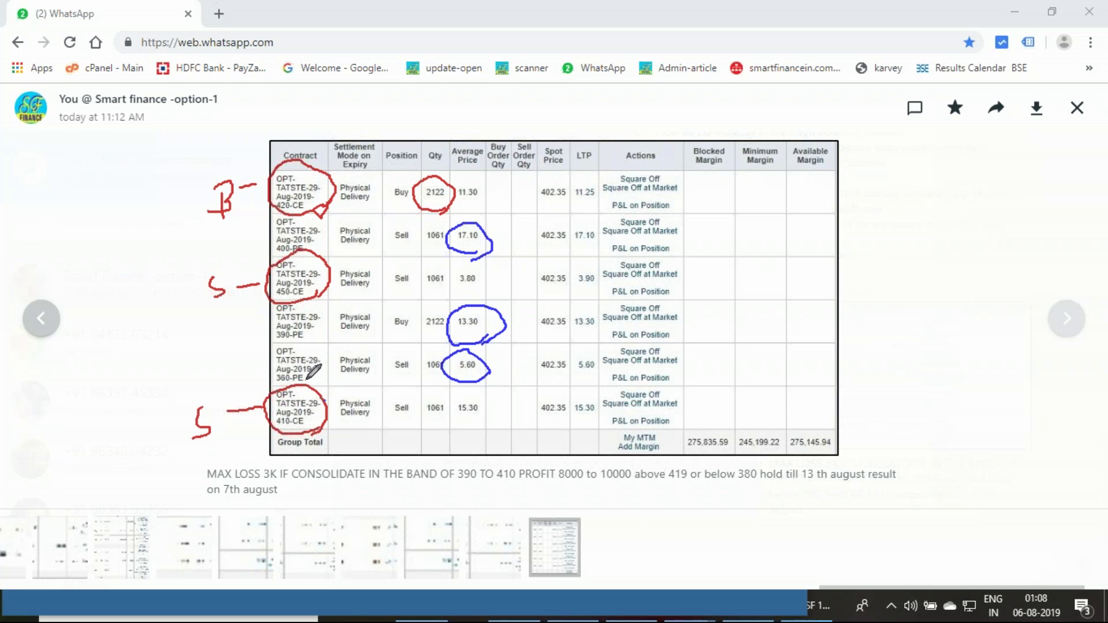
mouse_move(846, 360)
left_mouse_down()
mouse_move(909, 358)
mouse_move(902, 373)
mouse_move(937, 344)
mouse_move(951, 345)
mouse_move(950, 363)
left_mouse_up()
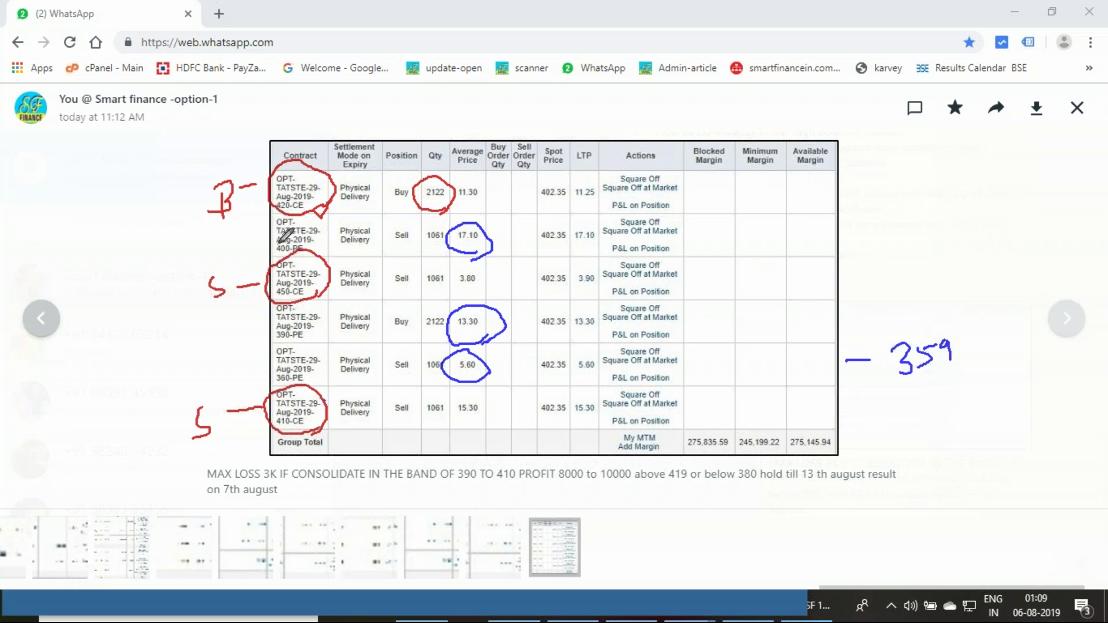
- Write 446 beside the table, tick 446 and 359, and mark the 390–410 band and 3K loss
mouse_move(787, 267)
left_mouse_down()
mouse_move(872, 266)
mouse_move(879, 280)
mouse_move(911, 270)
mouse_move(910, 280)
mouse_move(931, 264)
mouse_move(924, 273)
left_mouse_up()
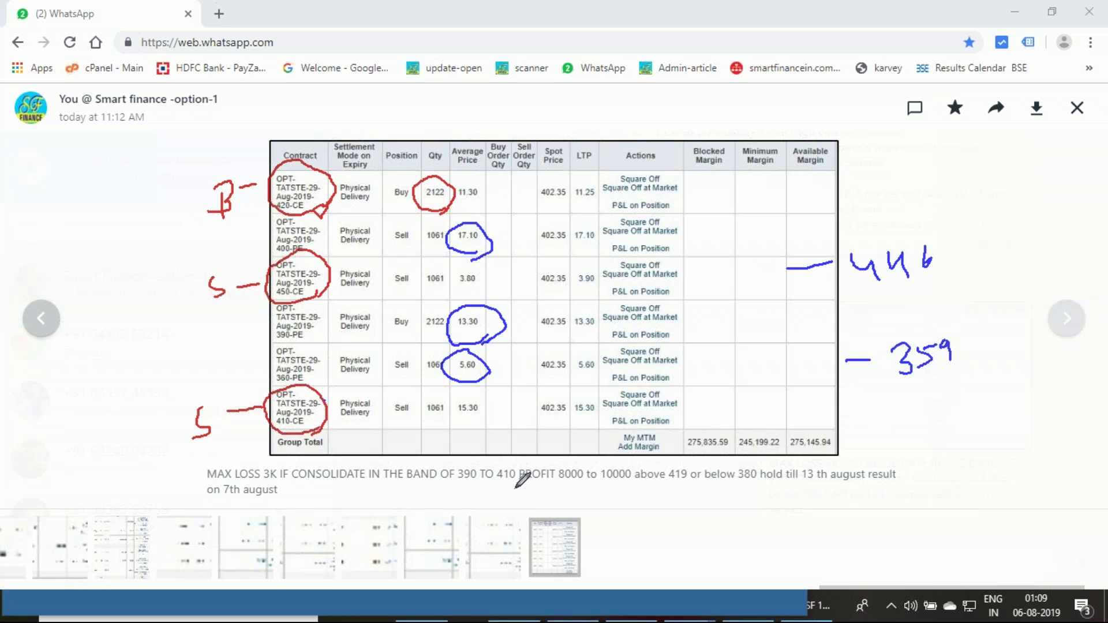
left_click_drag(471, 486, 503, 483)
left_click_drag(947, 229, 982, 206)
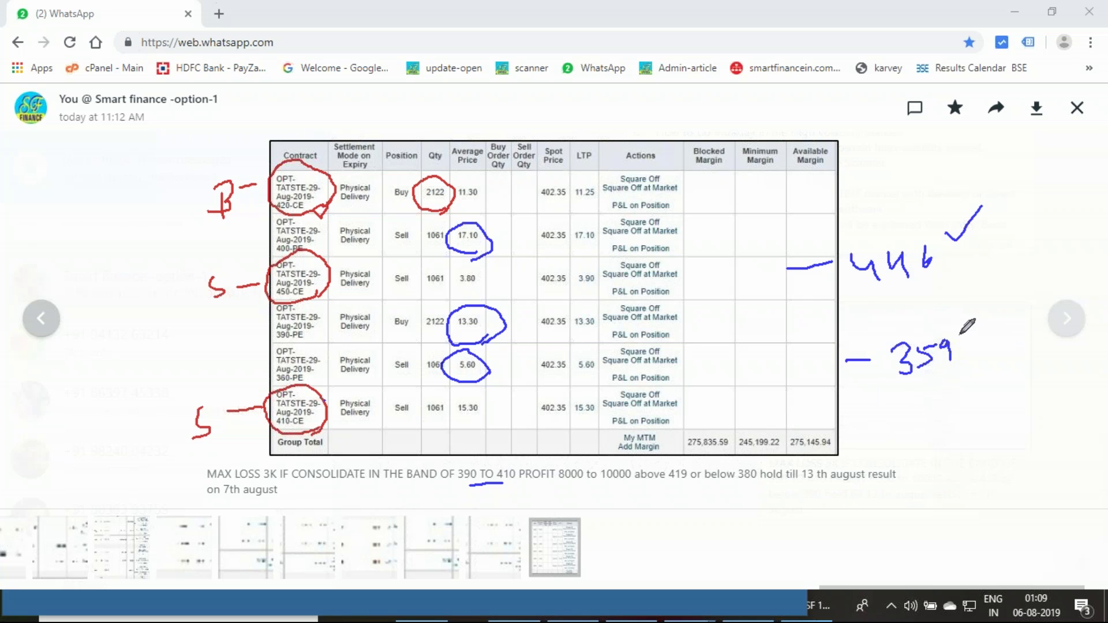
left_click_drag(968, 333, 1003, 310)
mouse_move(509, 464)
left_mouse_down()
mouse_move(498, 449)
mouse_move(469, 472)
left_mouse_up()
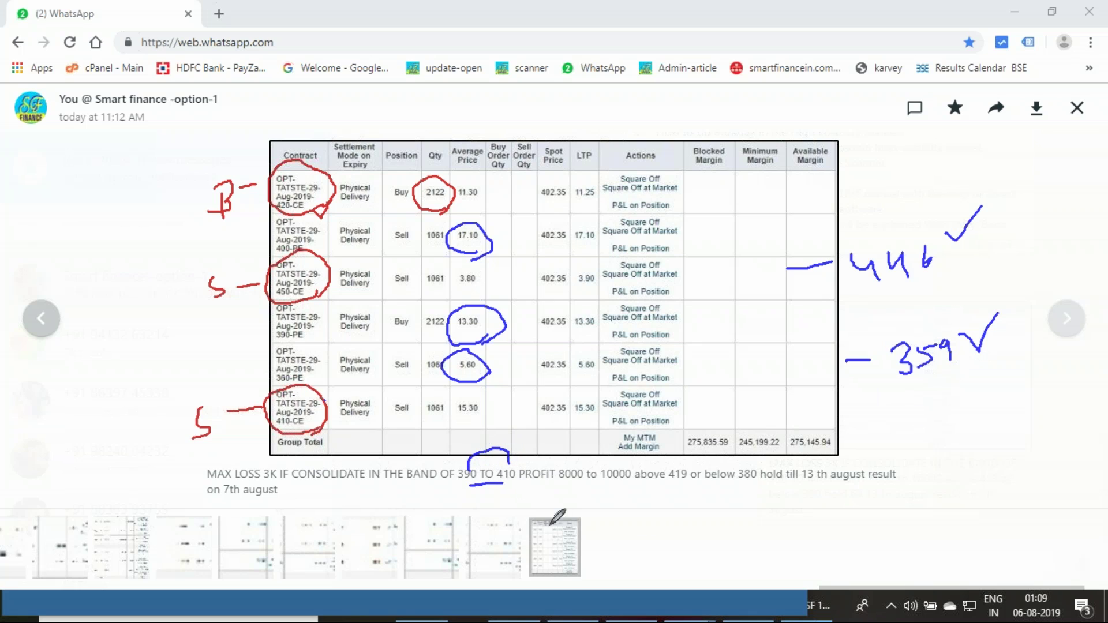
mouse_move(277, 480)
left_mouse_down()
mouse_move(265, 486)
mouse_move(257, 467)
mouse_move(276, 458)
mouse_move(285, 478)
left_mouse_up()
- Underline 446, 359 and the 8000 profit, and mark the 275,835.59 and 245,199.22 margin totals
left_click_drag(872, 292, 922, 284)
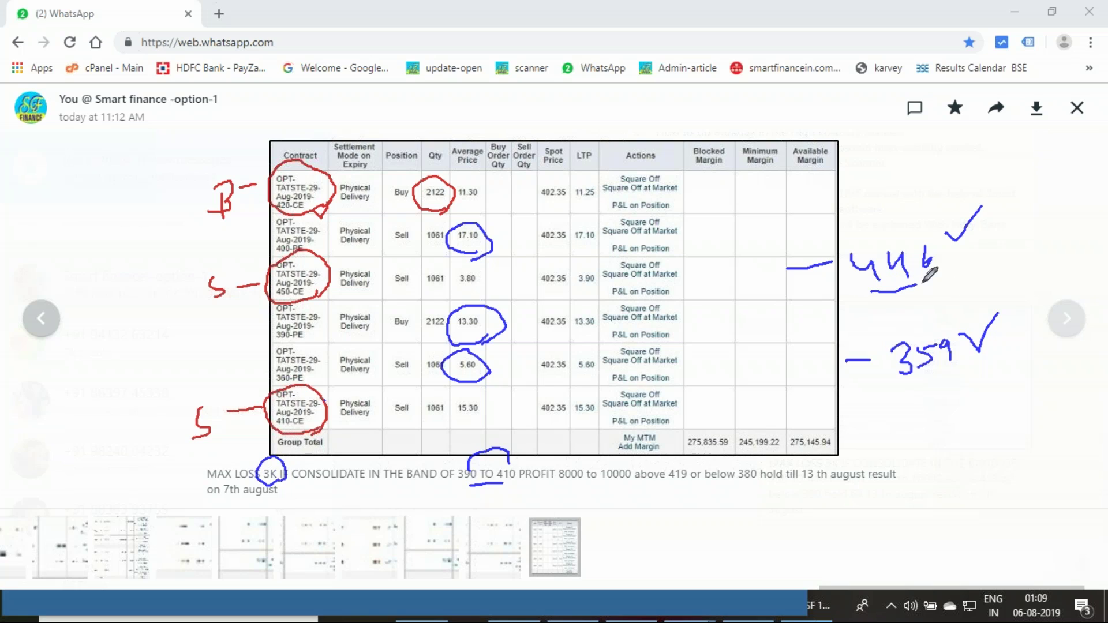
left_click_drag(912, 388, 960, 381)
left_click_drag(564, 484, 596, 483)
mouse_move(733, 434)
left_mouse_down()
mouse_move(730, 455)
mouse_move(686, 457)
mouse_move(680, 411)
mouse_move(726, 417)
mouse_move(734, 432)
left_mouse_up()
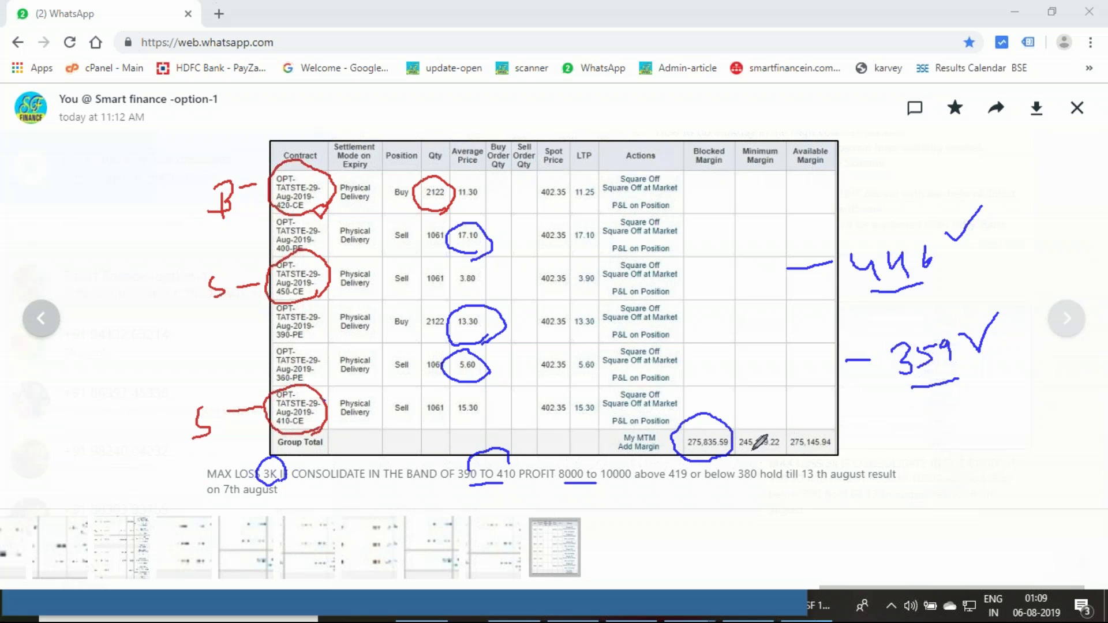
left_click_drag(751, 451, 771, 443)
- Jot the 22, 15, 7, 4 and 3 sum in the margin columns, then clear all ink
mouse_move(707, 184)
left_mouse_down()
mouse_move(724, 195)
mouse_move(751, 188)
mouse_move(725, 225)
mouse_move(760, 214)
mouse_move(766, 199)
left_mouse_up()
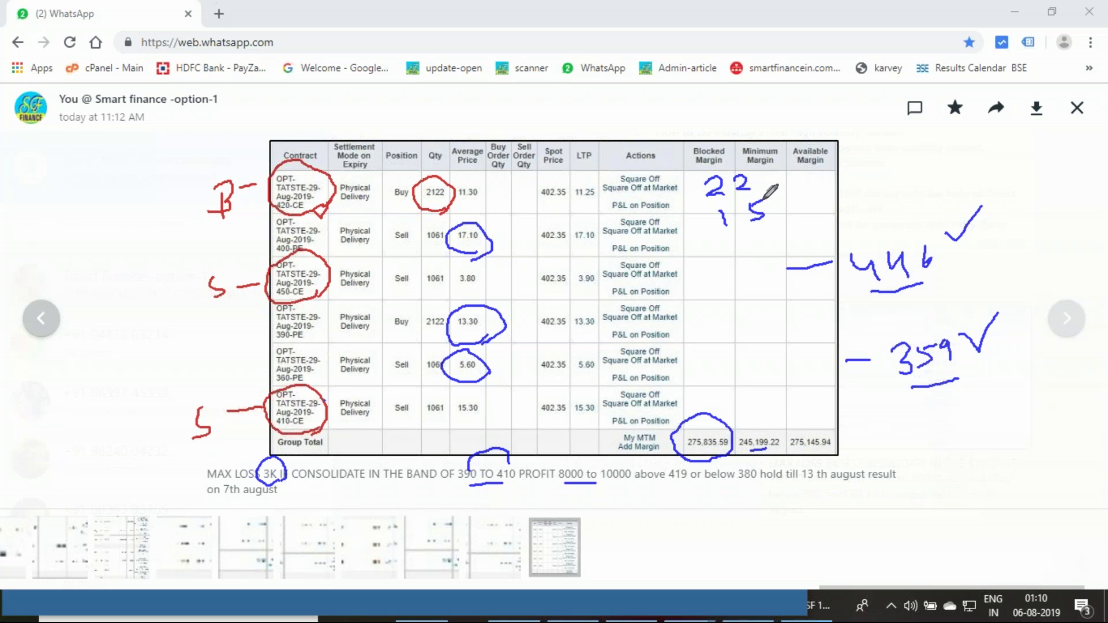
mouse_move(710, 250)
left_mouse_down()
mouse_move(790, 230)
mouse_move(760, 283)
left_mouse_up()
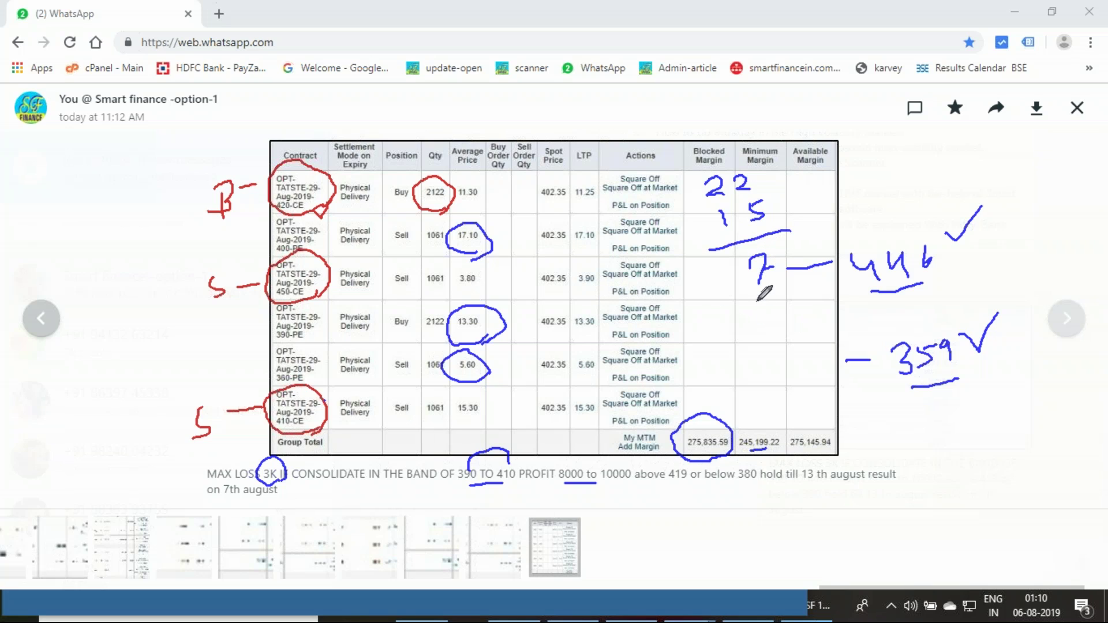
mouse_move(758, 298)
left_mouse_down()
mouse_move(779, 295)
mouse_move(780, 323)
mouse_move(824, 335)
left_mouse_up()
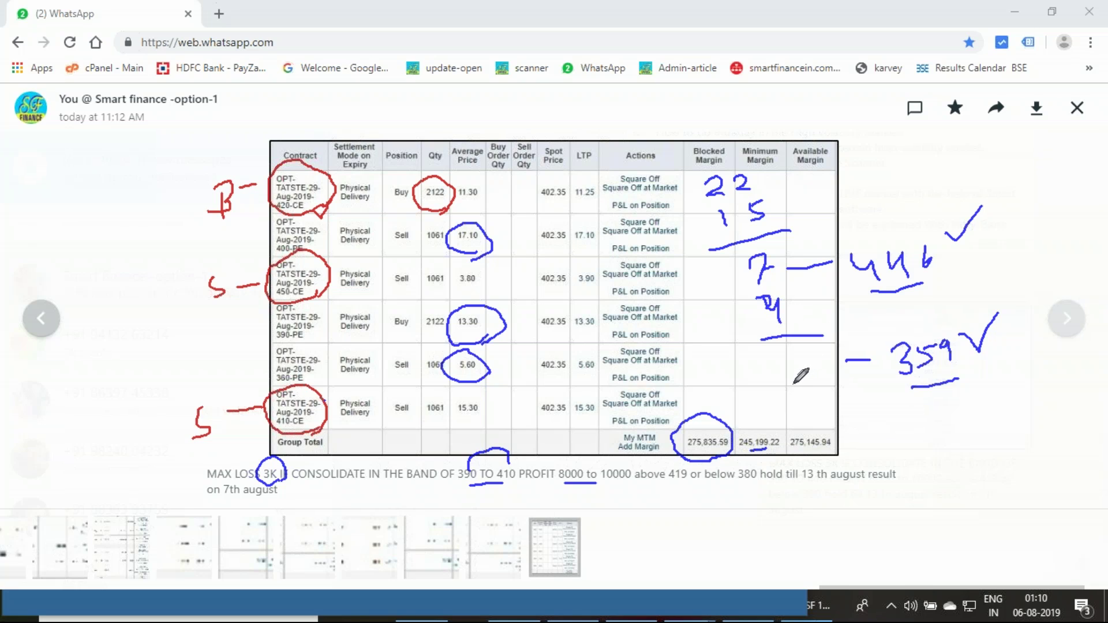
mouse_move(768, 348)
left_mouse_down()
mouse_move(795, 355)
mouse_move(782, 376)
left_mouse_up()
mouse_move(107, 223)
left_mouse_down()
mouse_move(104, 249)
mouse_move(172, 209)
mouse_move(165, 218)
left_mouse_up()
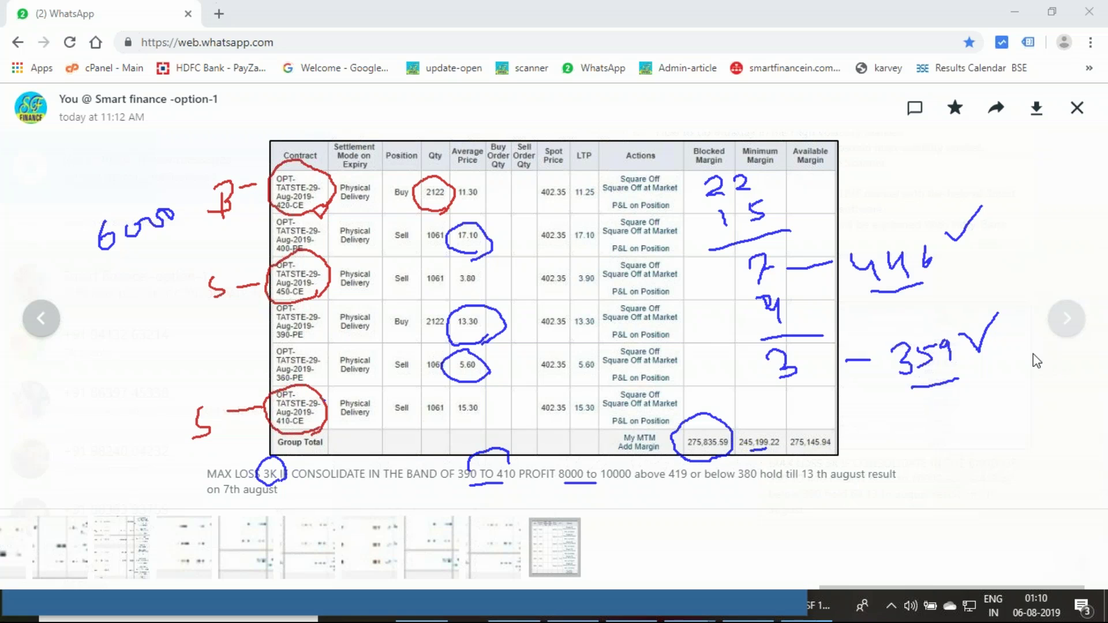
key("Escape")
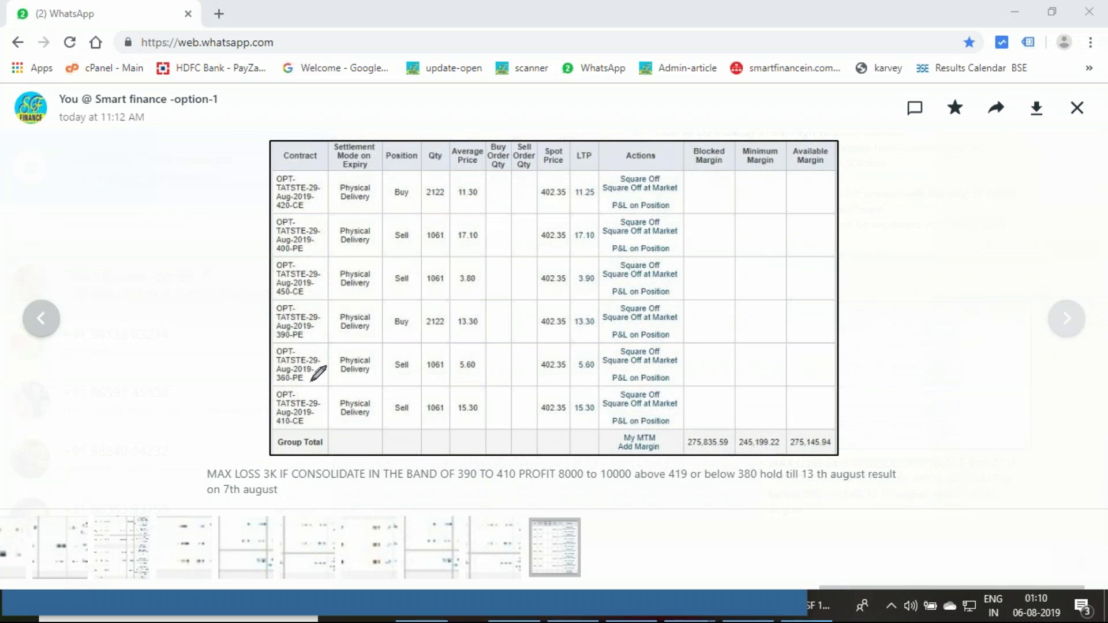
- Tick the 360-PE put row and write the 446 and 358 levels right of the table
left_click_drag(310, 380, 335, 365)
mouse_move(898, 257)
left_mouse_down()
mouse_move(915, 254)
mouse_move(933, 283)
left_mouse_up()
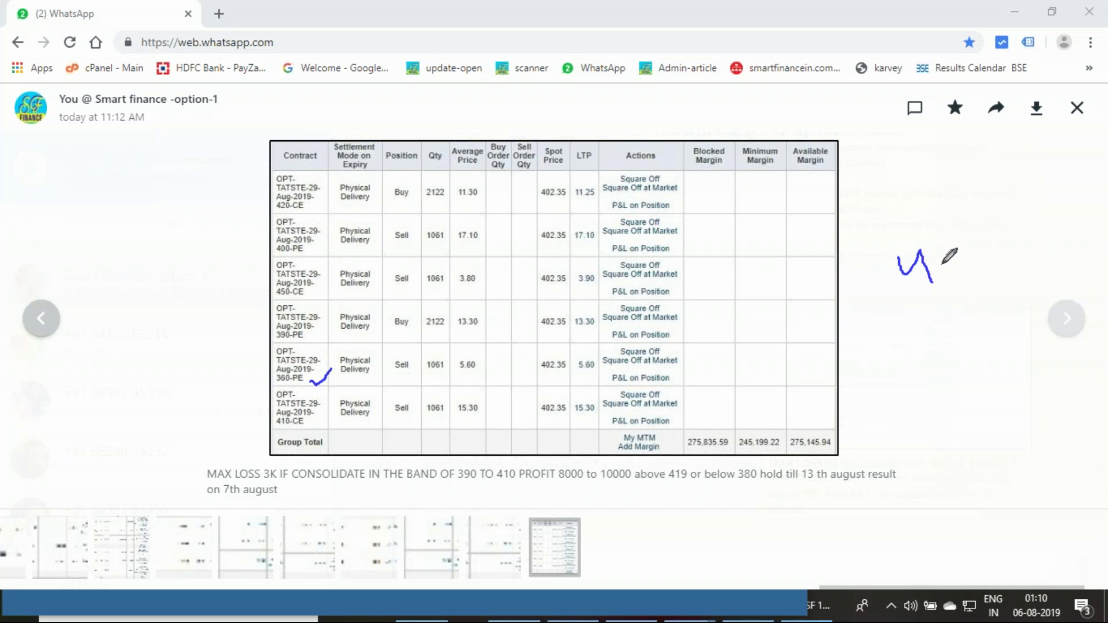
mouse_move(949, 242)
left_mouse_down()
mouse_move(977, 263)
mouse_move(1003, 248)
mouse_move(994, 245)
left_mouse_up()
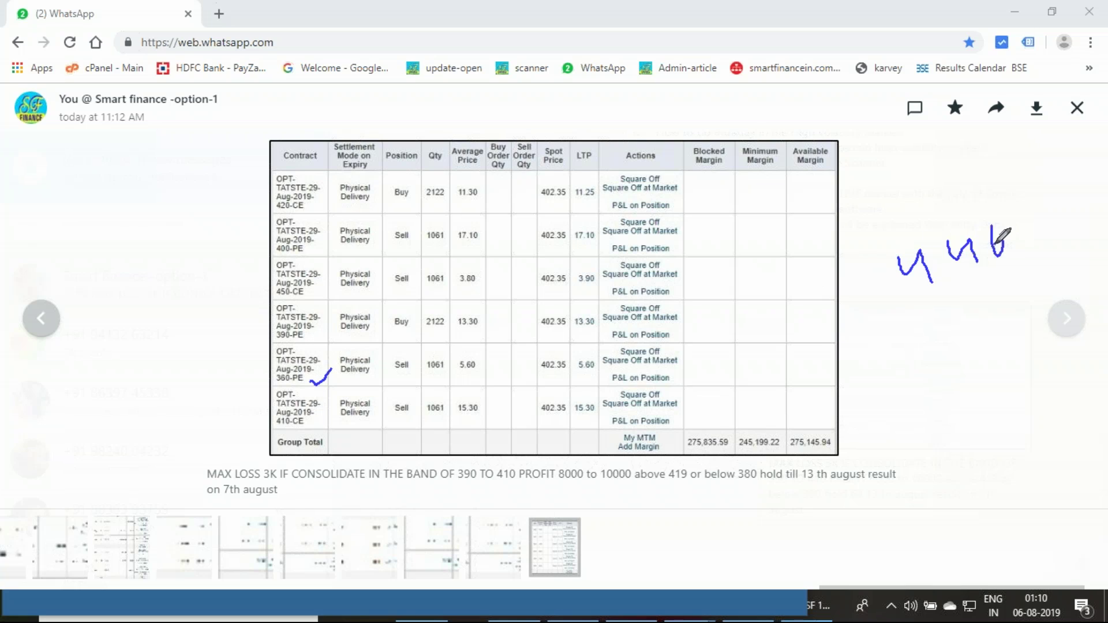
mouse_move(934, 309)
left_mouse_down()
mouse_move(953, 322)
mouse_move(938, 336)
left_mouse_up()
mouse_move(972, 301)
left_mouse_down()
mouse_move(985, 316)
mouse_move(998, 290)
mouse_move(1019, 280)
mouse_move(1012, 309)
mouse_move(1022, 289)
left_mouse_up()
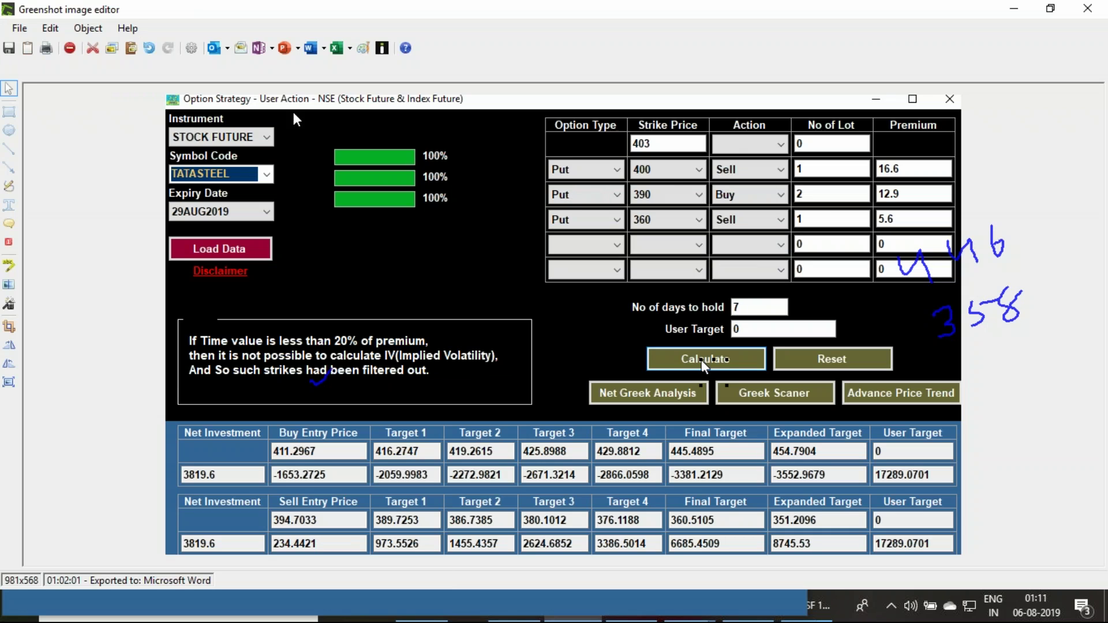
- Move the TATASTEEL 410/420/450 call-leg window over the screenshot and open its Net Greek Analysis
key("alt+Tab")
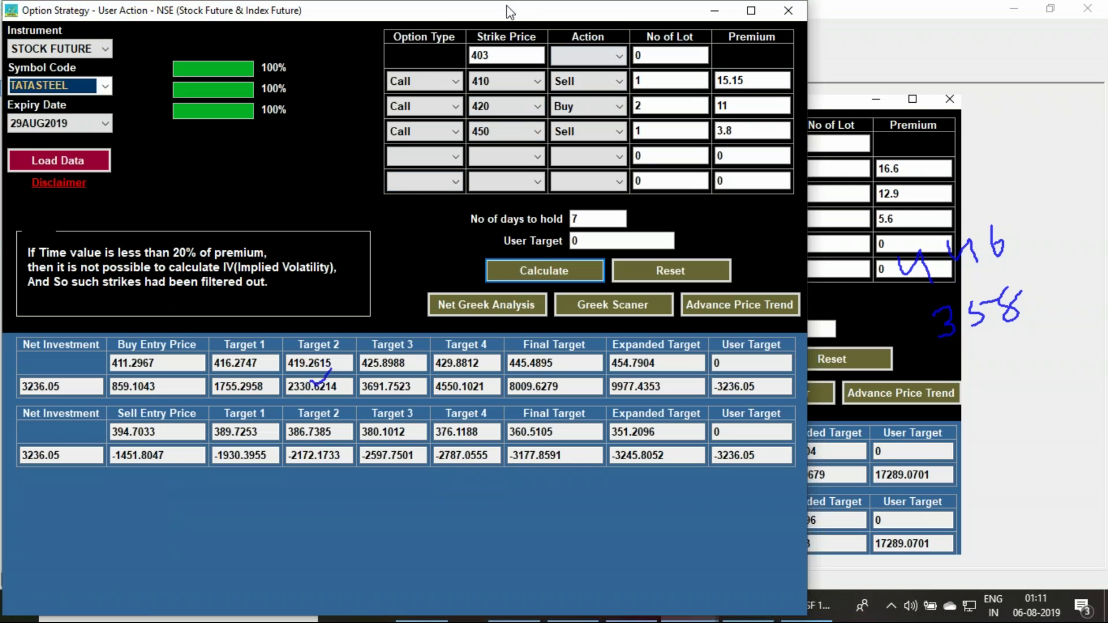
key("alt+Tab")
left_click_drag(436, 169, 634, 100)
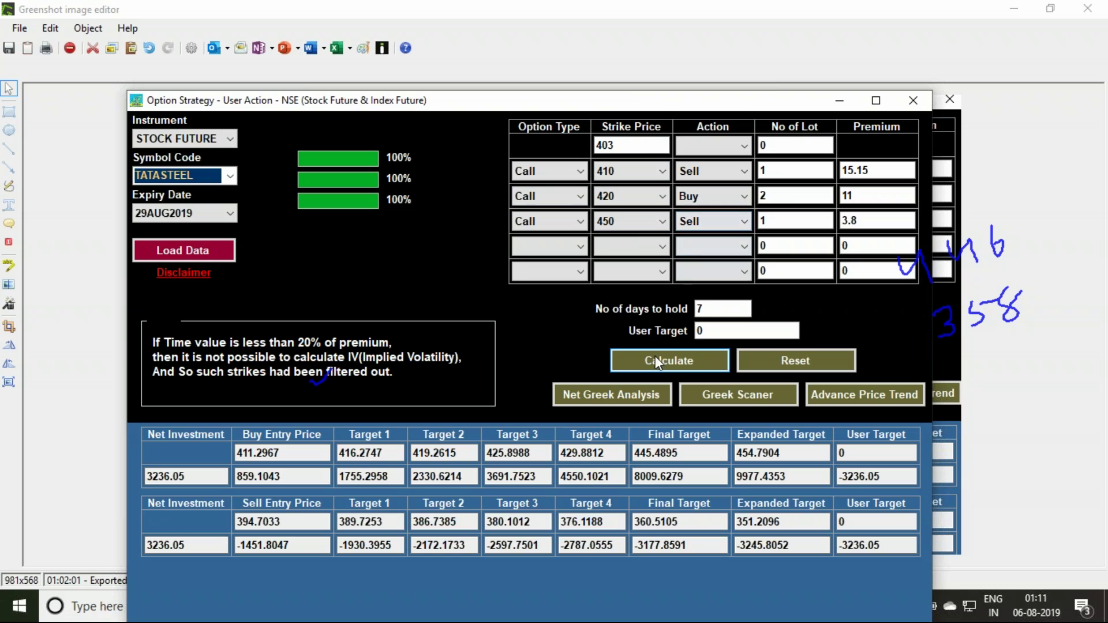
left_click(625, 393)
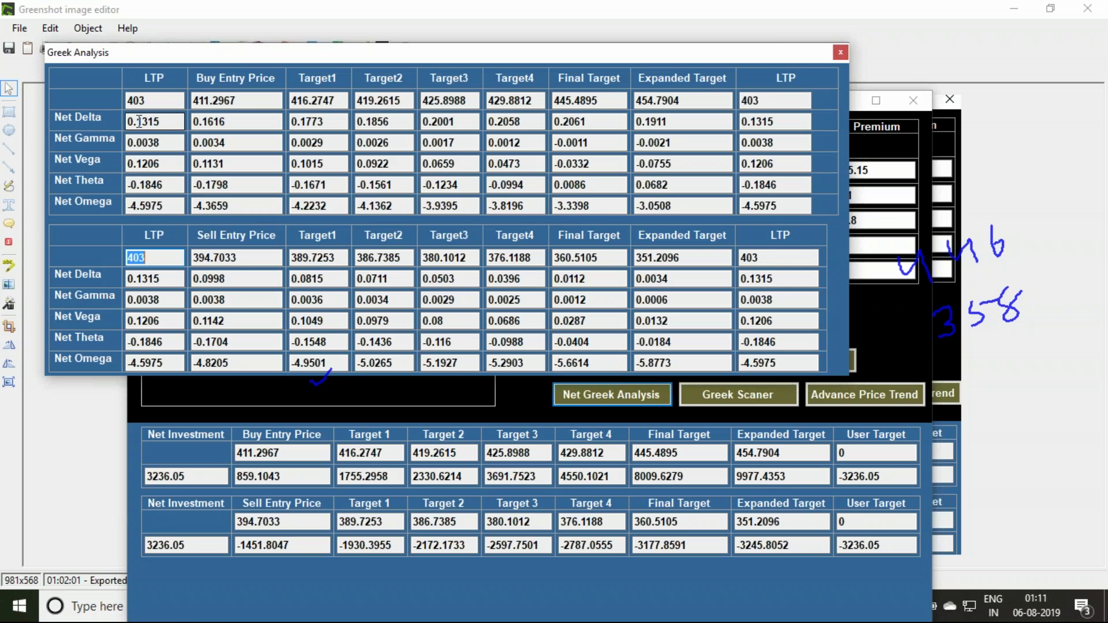
- Highlight the 0.1315 net delta, close Greek Analysis and return to the call-leg strategy window
left_click_drag(135, 121, 167, 121)
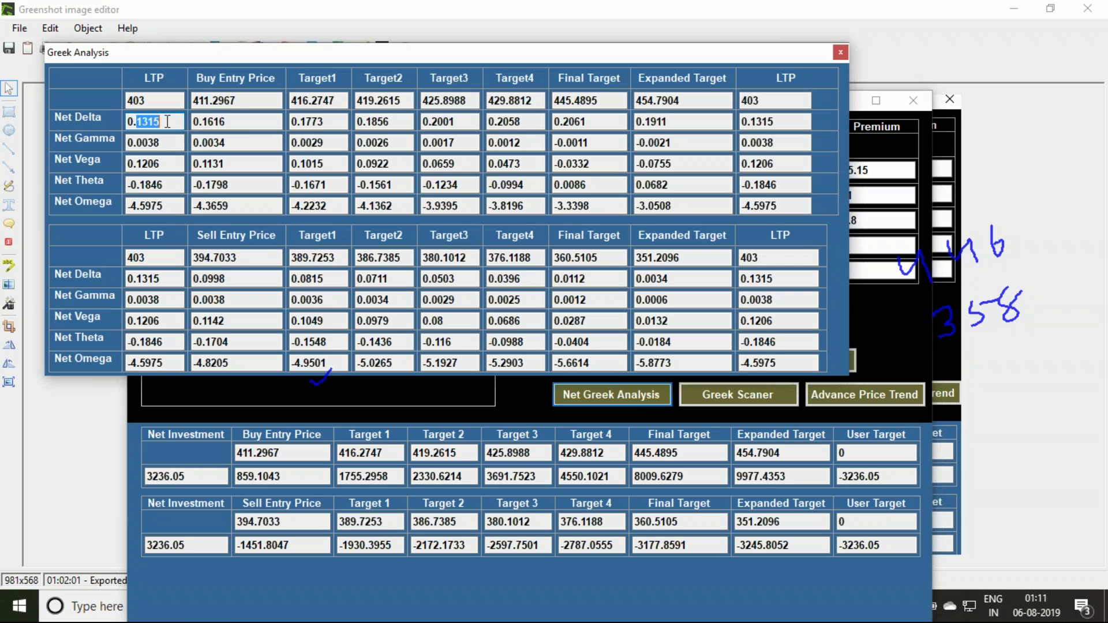
left_click(840, 51)
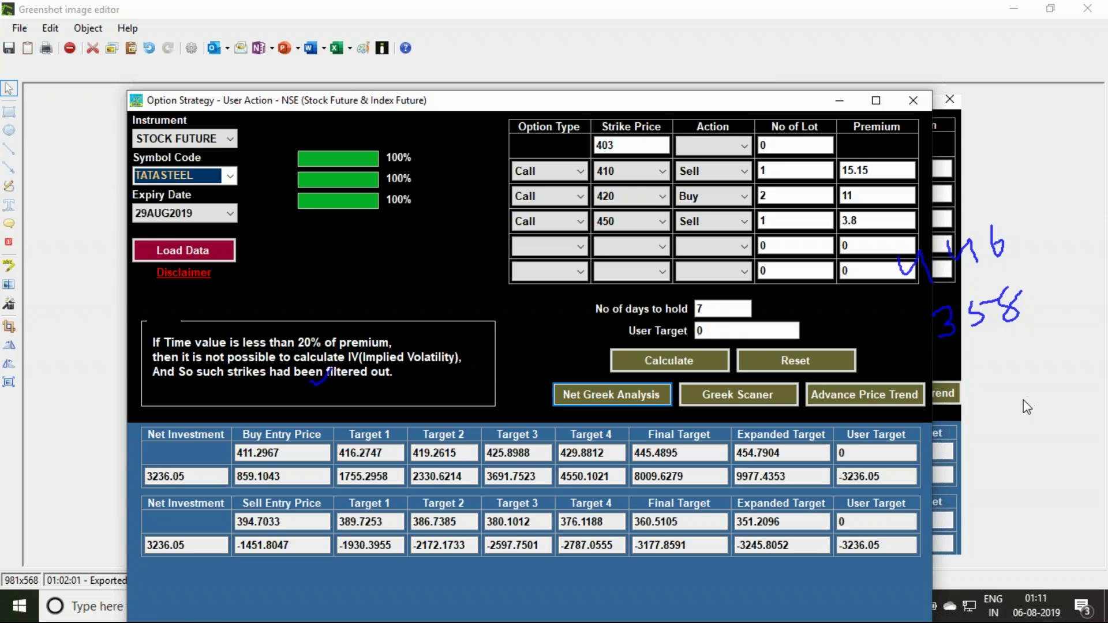
key("alt+F4")
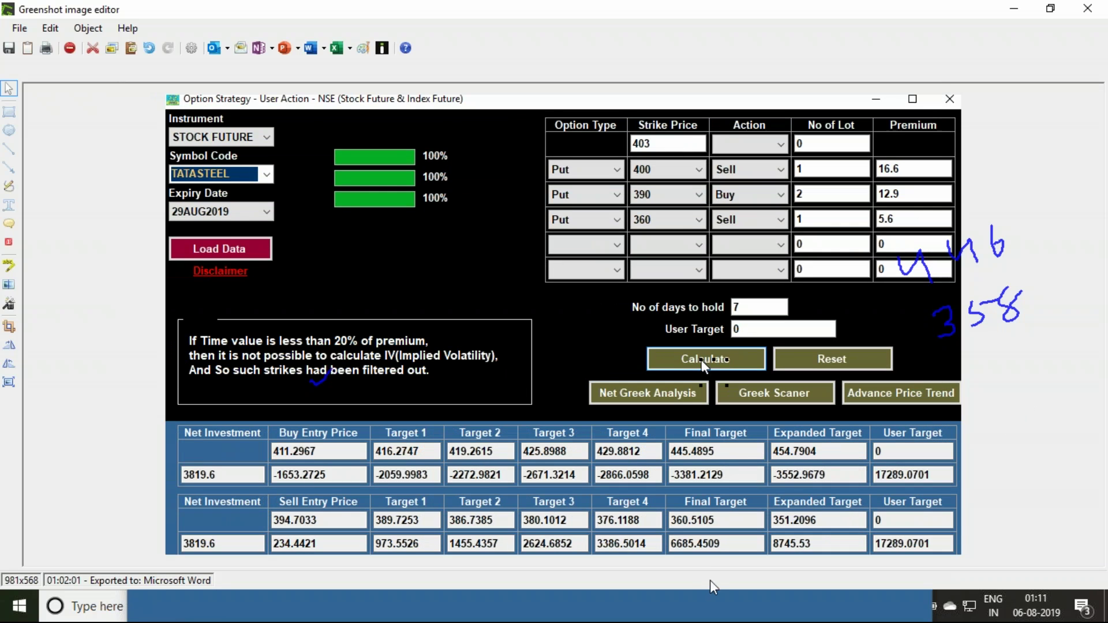
key("alt+Tab")
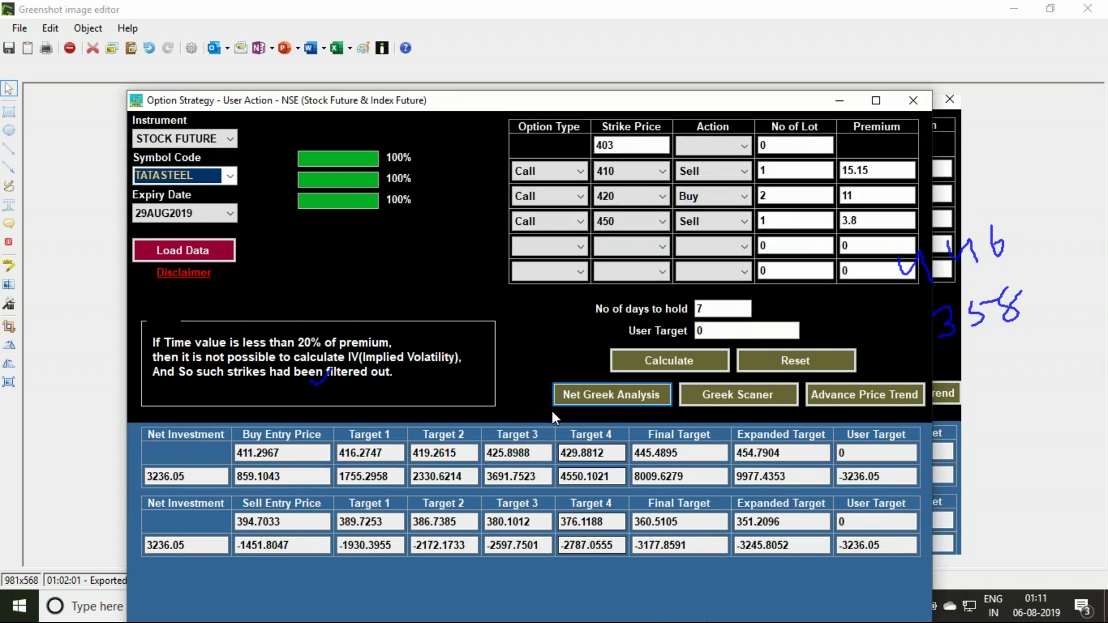
- Handwrite Δ=0 and γ=0 in the right margin, then erase all the ink
left_click(1020, 283)
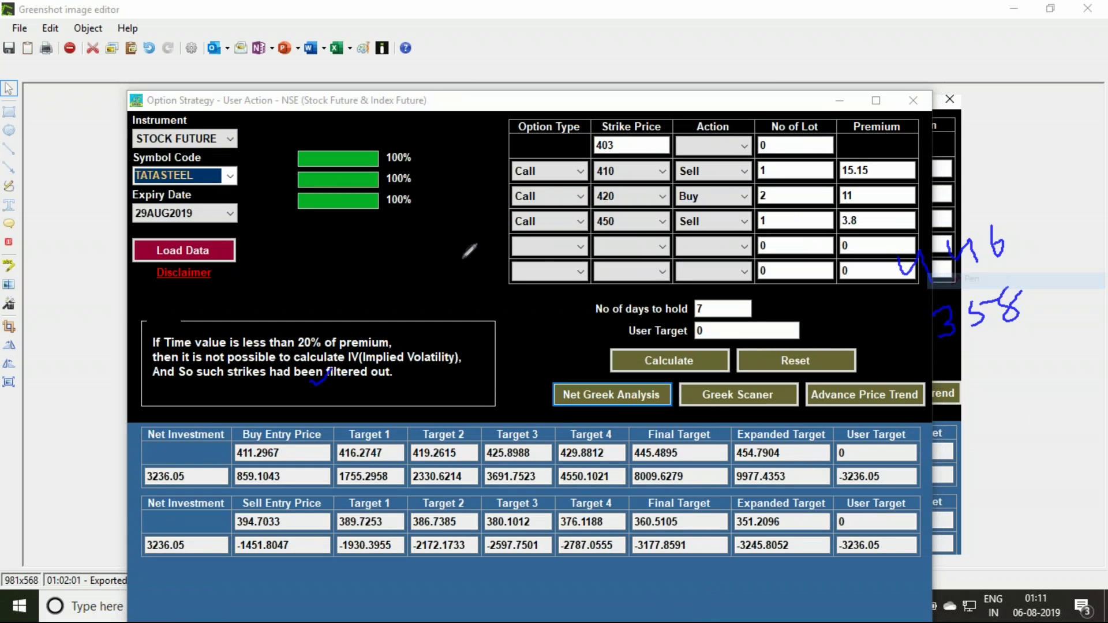
mouse_move(407, 250)
left_mouse_down()
mouse_move(447, 257)
mouse_move(478, 228)
mouse_move(471, 259)
left_mouse_up()
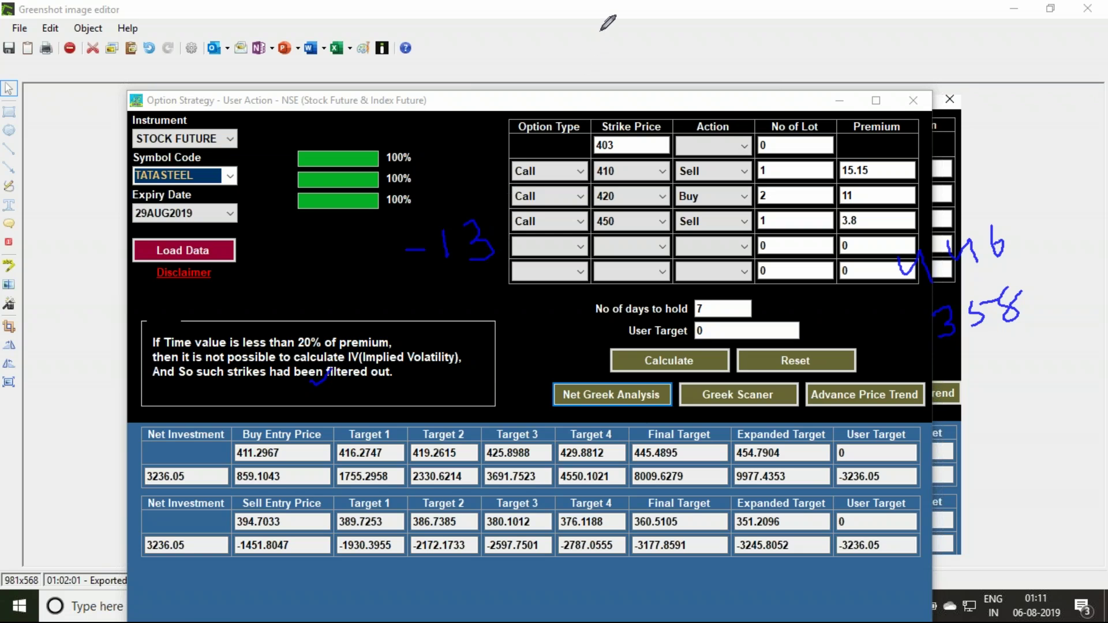
mouse_move(599, 30)
left_mouse_down()
mouse_move(586, 43)
mouse_move(620, 51)
mouse_move(590, 26)
left_mouse_up()
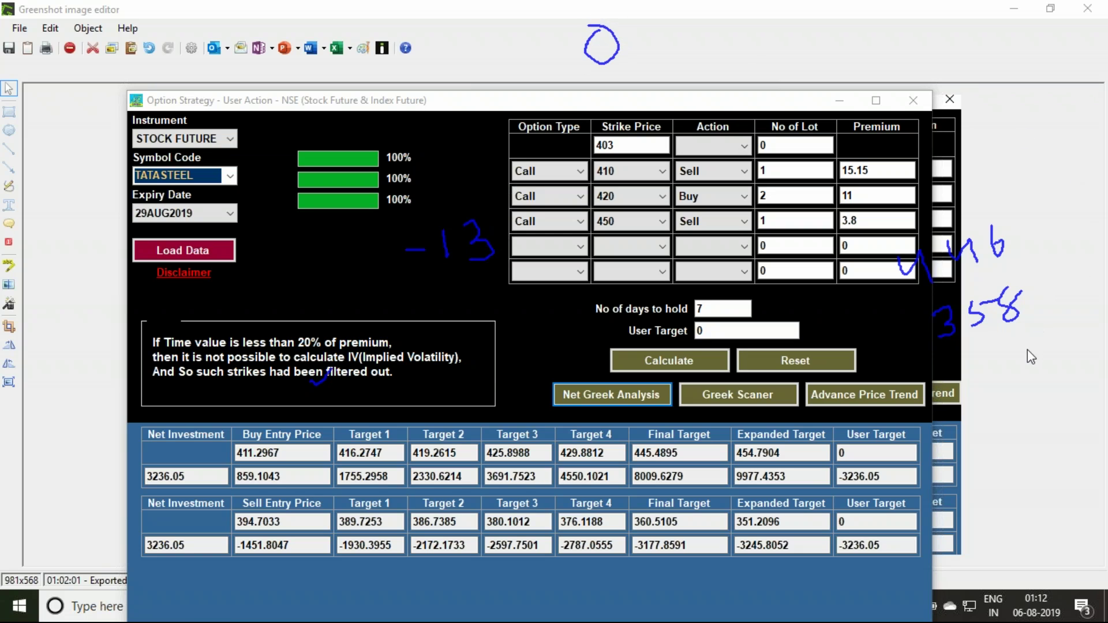
key("e")
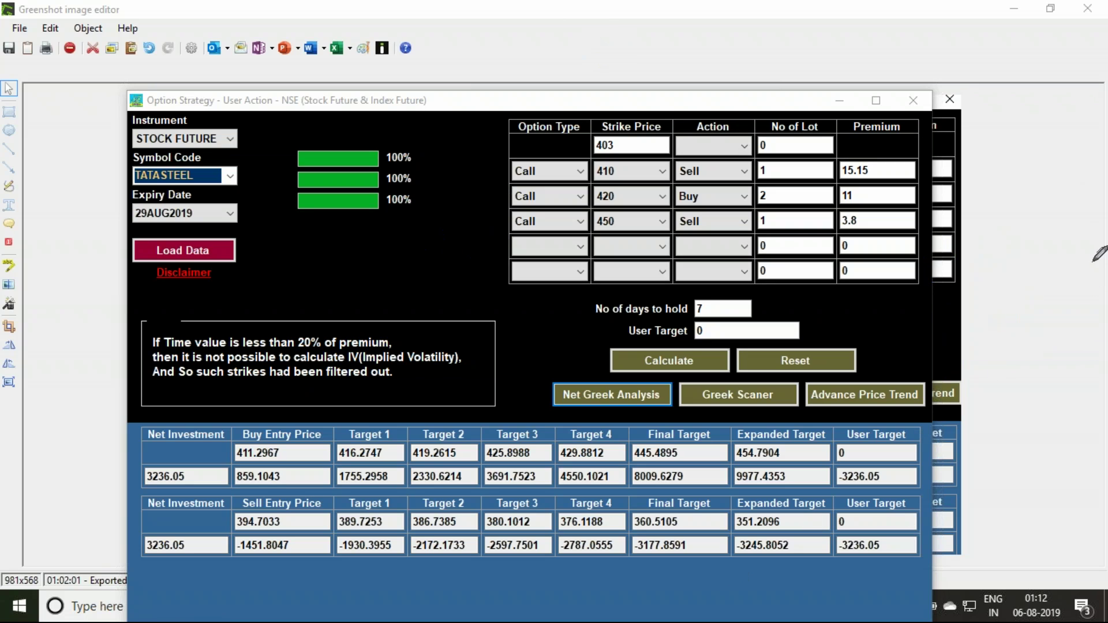
mouse_move(1007, 312)
left_mouse_down()
mouse_move(1036, 318)
mouse_move(1025, 347)
mouse_move(1066, 321)
left_mouse_up()
mouse_move(1051, 337)
left_mouse_down()
mouse_move(1085, 316)
mouse_move(1077, 310)
left_mouse_up()
mouse_move(1019, 243)
left_mouse_down()
mouse_move(1011, 268)
mouse_move(1027, 265)
mouse_move(1018, 246)
mouse_move(1050, 234)
mouse_move(1057, 252)
left_mouse_up()
left_click_drag(1058, 252, 1068, 241)
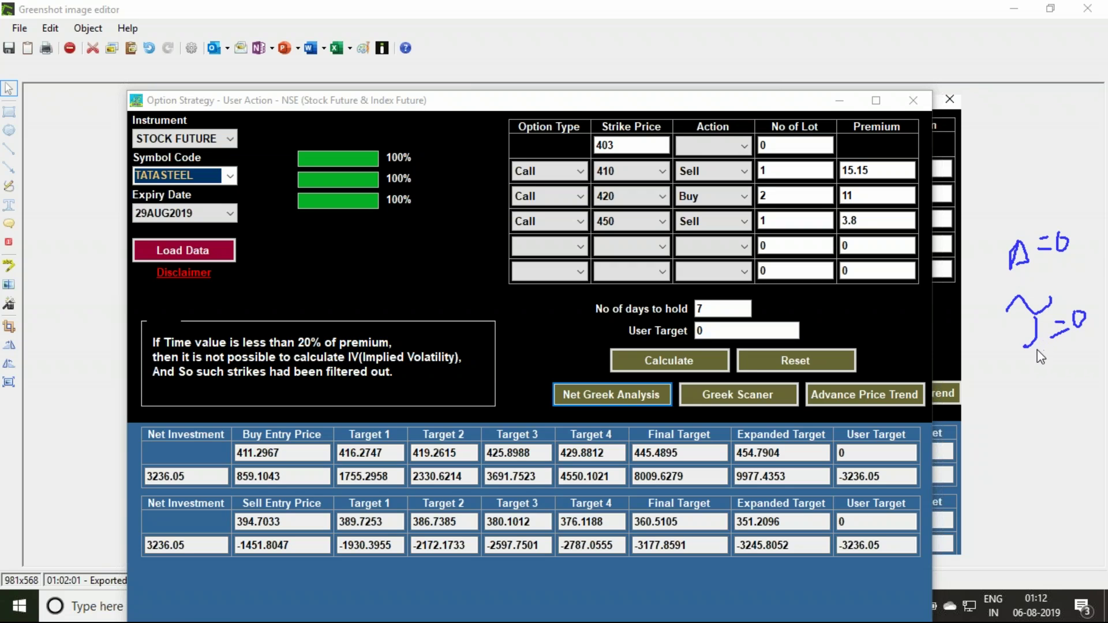
key("e")
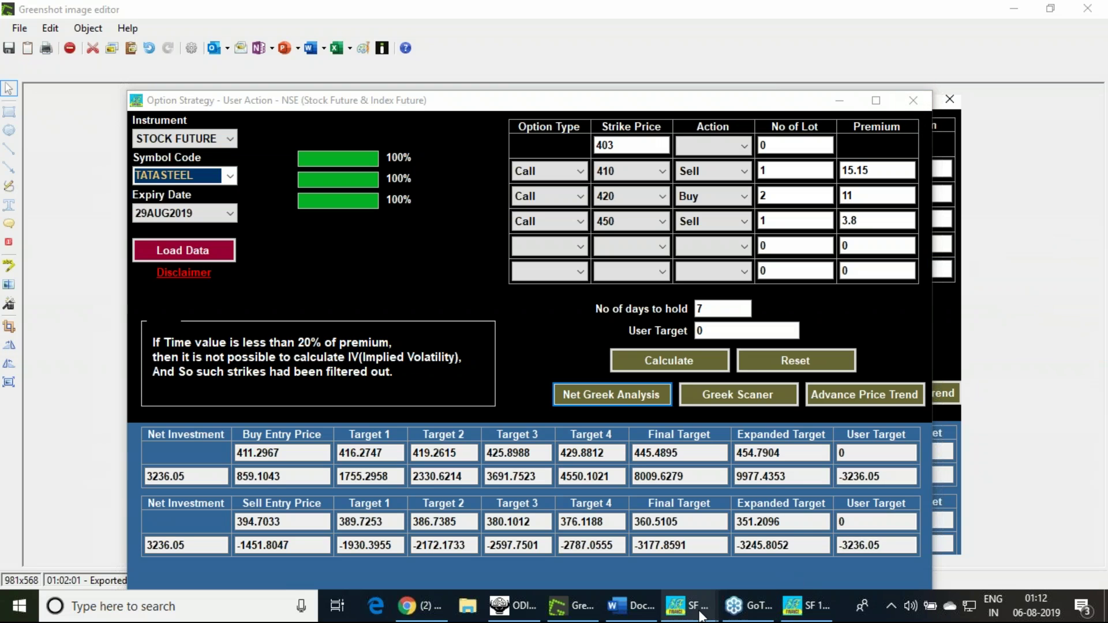
- Bring Option Strategy forward and handwrite γ=0 and Δ=0 beside the legs
mouse_move(767, 584)
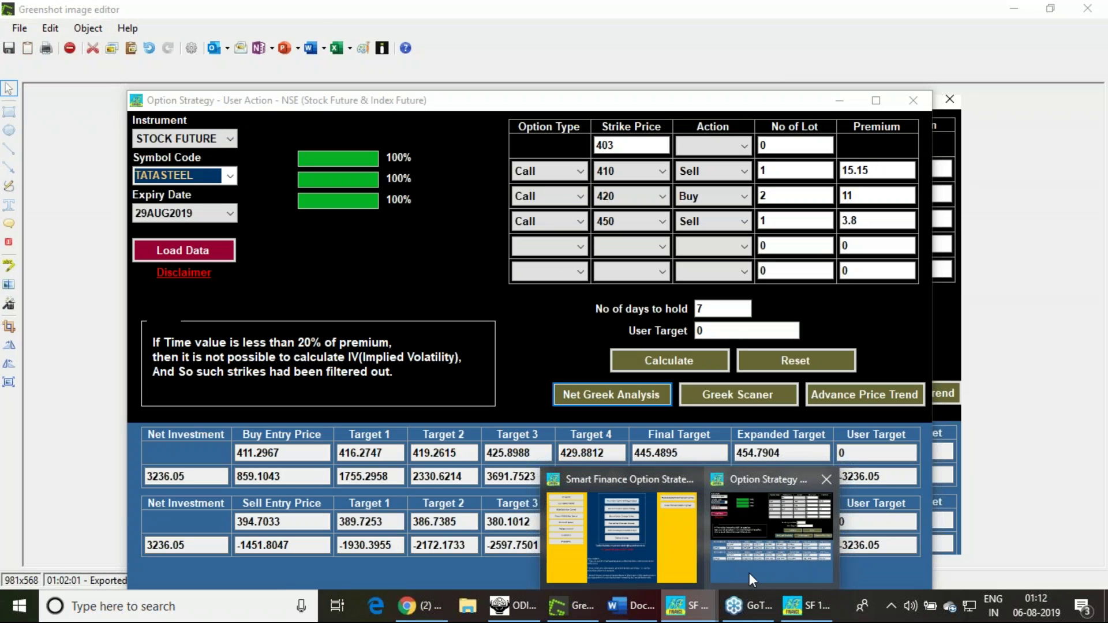
left_click(750, 554)
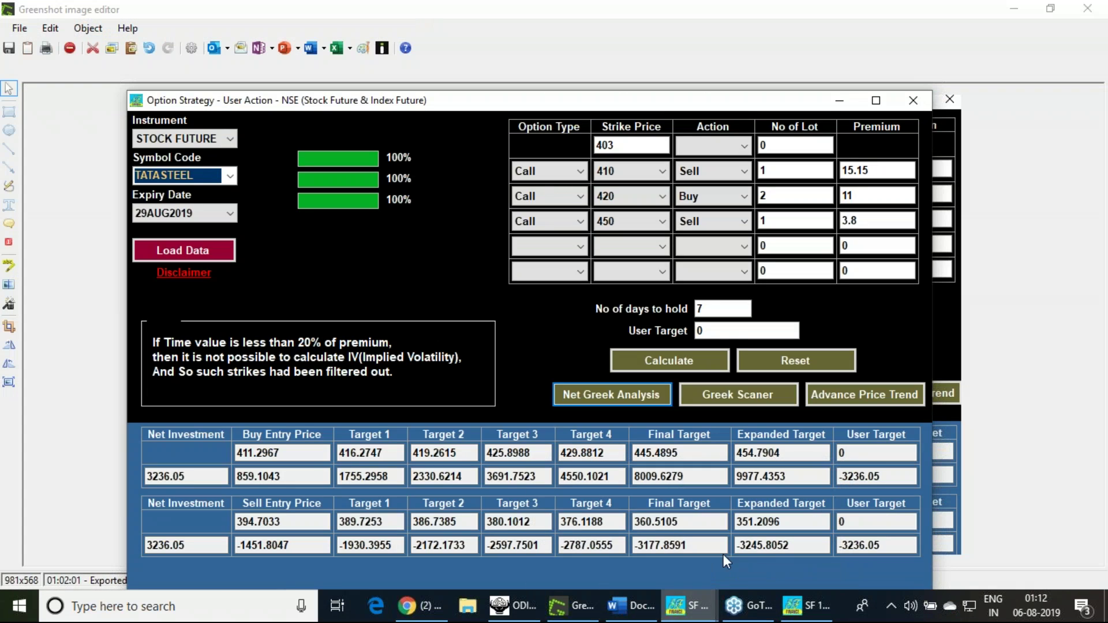
left_click(993, 285)
mouse_move(429, 220)
left_mouse_down()
mouse_move(461, 209)
mouse_move(466, 227)
mouse_move(494, 205)
left_mouse_up()
mouse_move(459, 260)
left_mouse_down()
mouse_move(455, 282)
mouse_move(462, 254)
mouse_move(477, 269)
mouse_move(459, 283)
mouse_move(509, 256)
left_mouse_up()
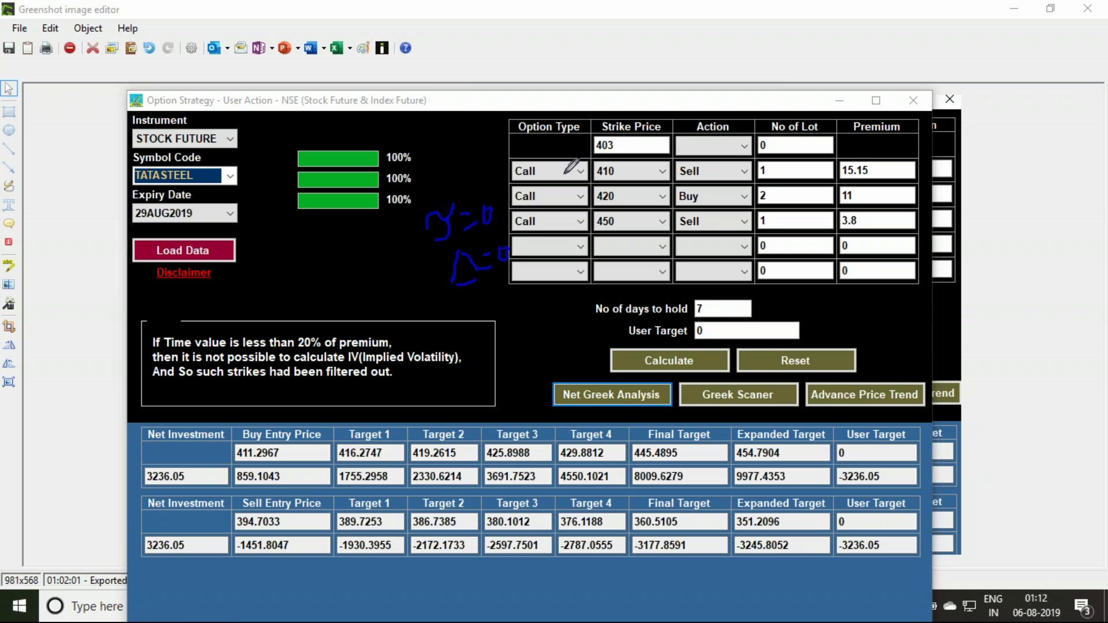
- Bracket the Call legs, circle 450, write 380 and 360, then clear the ink and switch to ODIN
left_click_drag(548, 171, 565, 206)
mouse_move(624, 218)
left_mouse_down()
mouse_move(603, 232)
mouse_move(593, 209)
mouse_move(633, 229)
left_mouse_up()
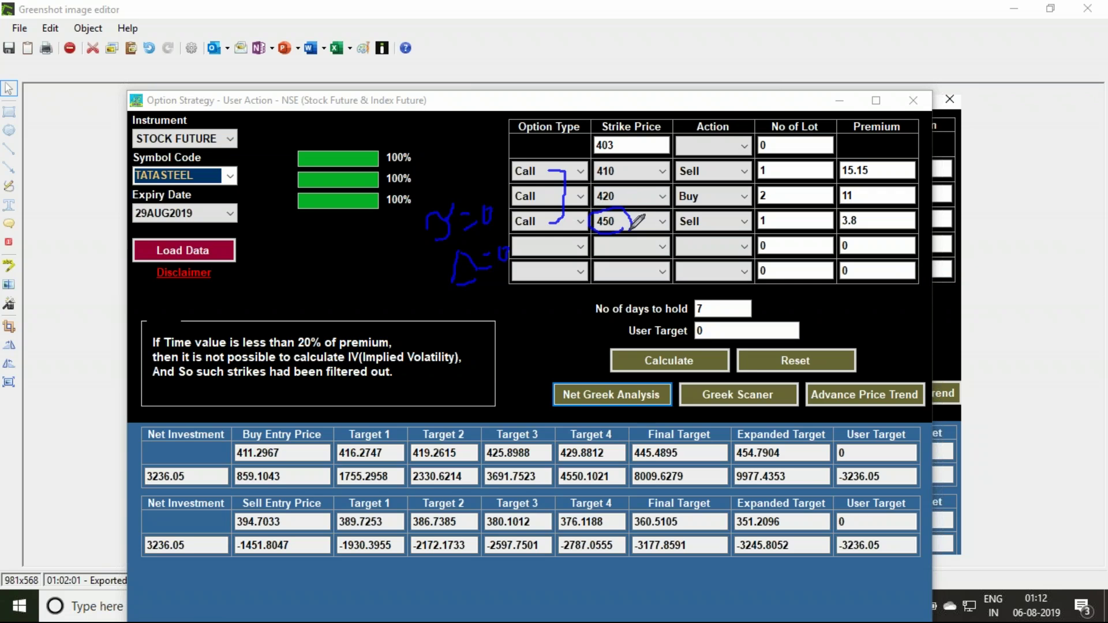
mouse_move(309, 260)
left_mouse_down()
mouse_move(332, 258)
mouse_move(345, 276)
mouse_move(396, 241)
mouse_move(393, 258)
left_mouse_up()
mouse_move(346, 302)
left_mouse_down()
mouse_move(359, 304)
mouse_move(355, 319)
left_mouse_up()
mouse_move(385, 279)
left_mouse_down()
mouse_move(375, 306)
mouse_move(404, 283)
left_mouse_up()
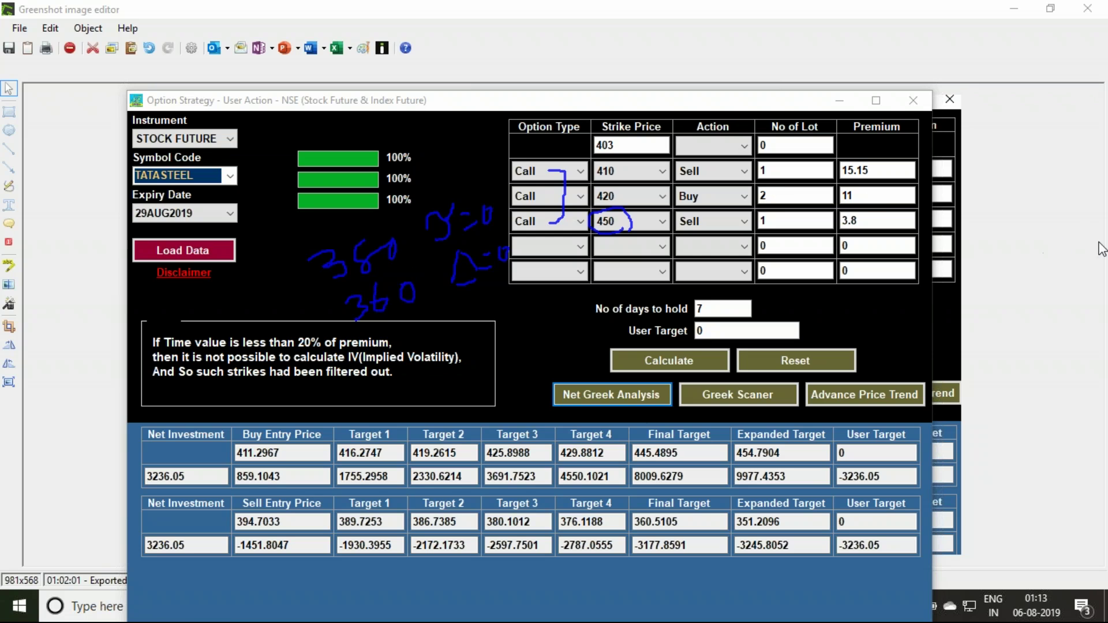
key("e")
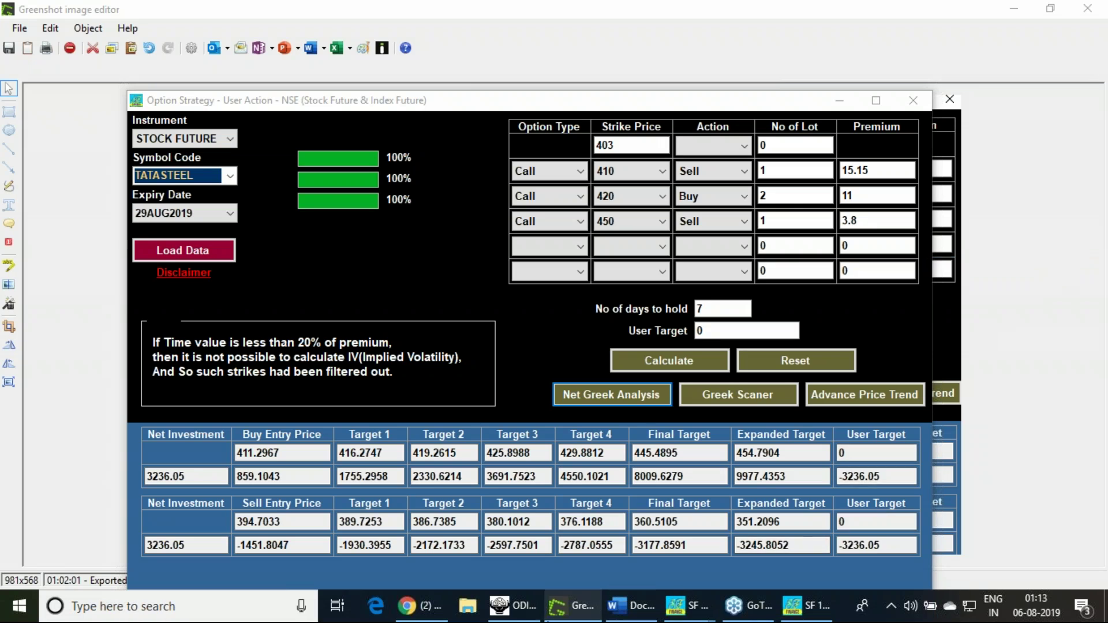
left_click(522, 613)
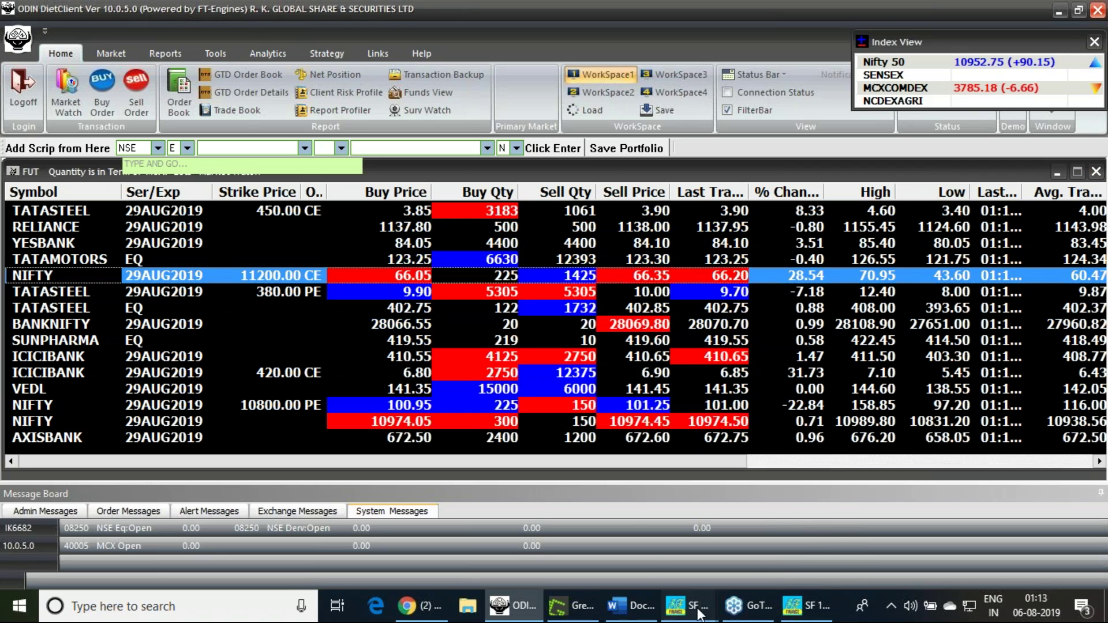
- On the Option Strategy window, underline the 450 strike, handwrite numbers and a γ sign, then return to ODIN
mouse_move(688, 605)
left_click(777, 580)
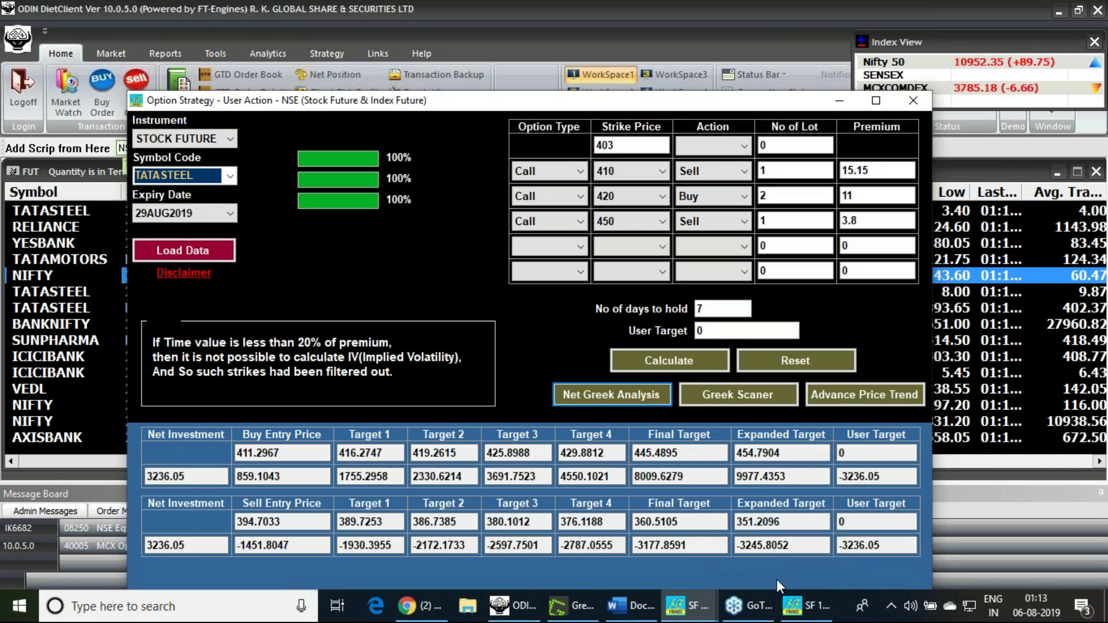
key("ctrl+2")
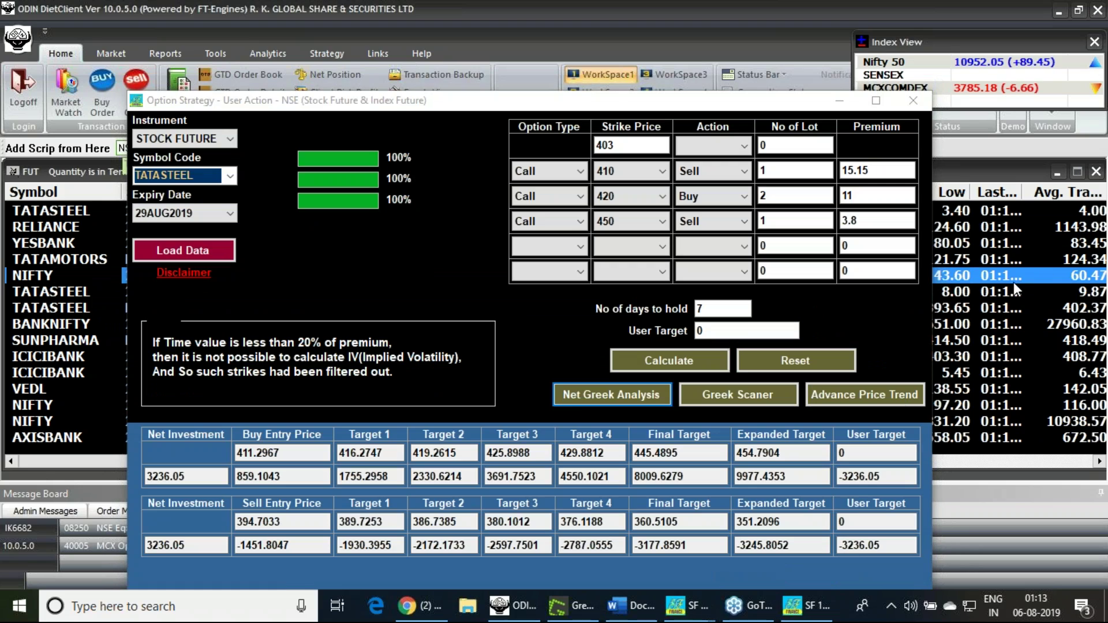
left_click_drag(638, 220, 654, 220)
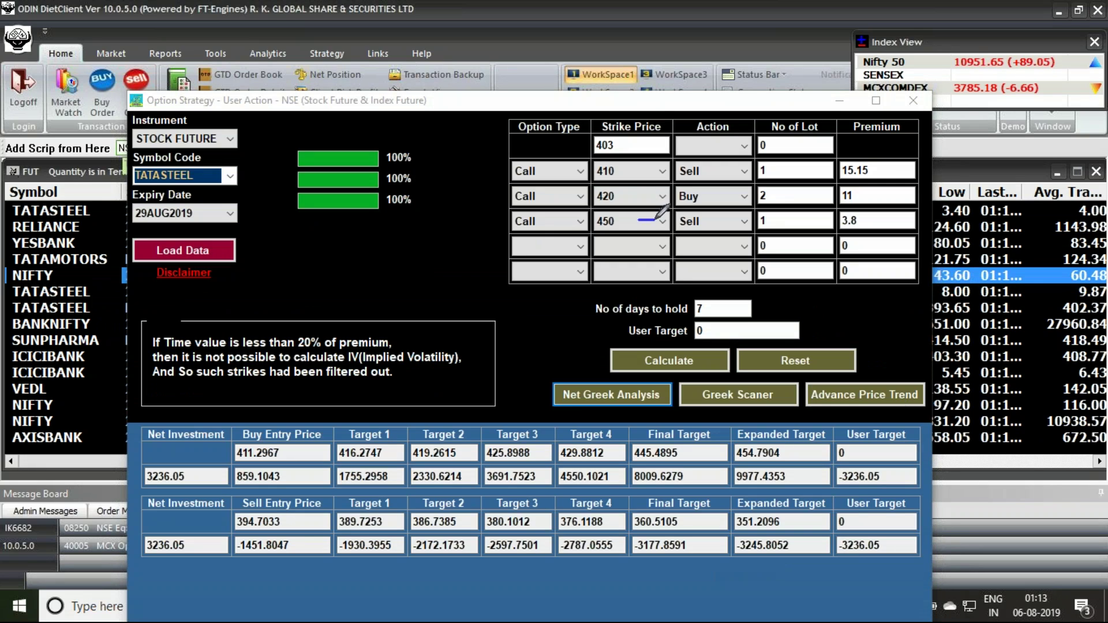
mouse_move(354, 238)
left_mouse_down()
mouse_move(413, 248)
mouse_move(392, 272)
left_mouse_up()
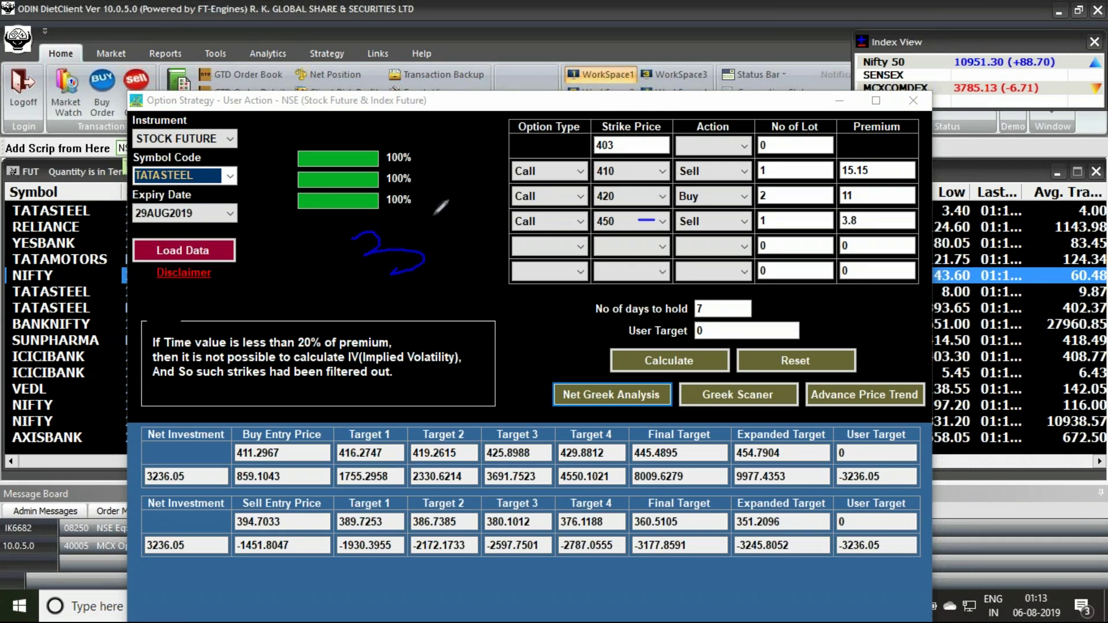
mouse_move(447, 218)
left_mouse_down()
mouse_move(446, 237)
mouse_move(470, 215)
mouse_move(468, 271)
mouse_move(479, 254)
mouse_move(509, 261)
left_mouse_up()
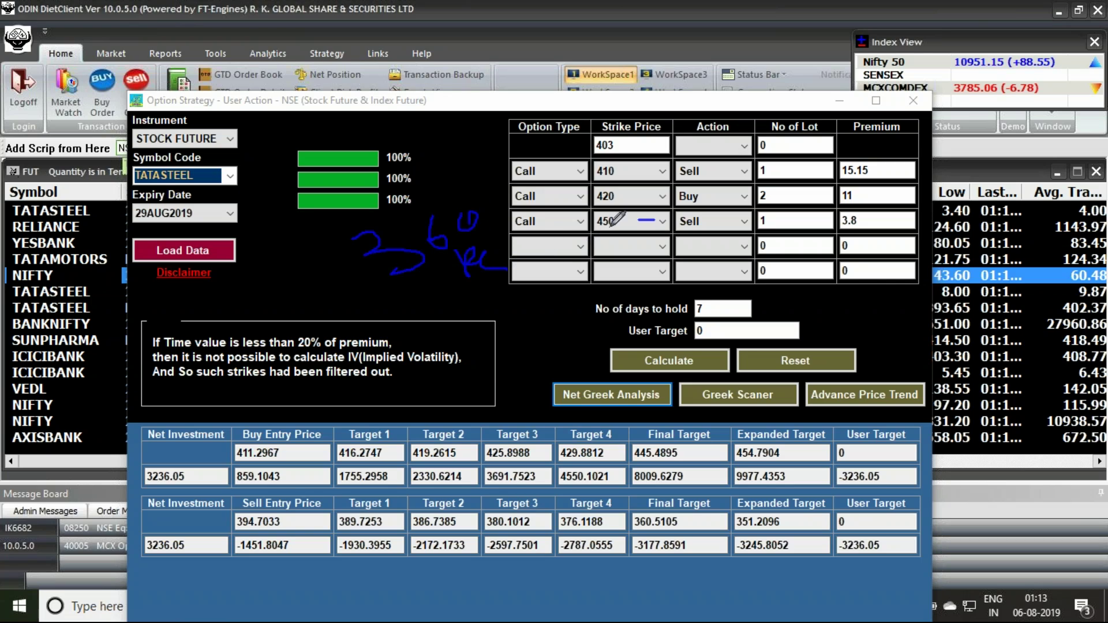
mouse_move(265, 265)
left_mouse_down()
mouse_move(321, 285)
mouse_move(326, 312)
left_mouse_up()
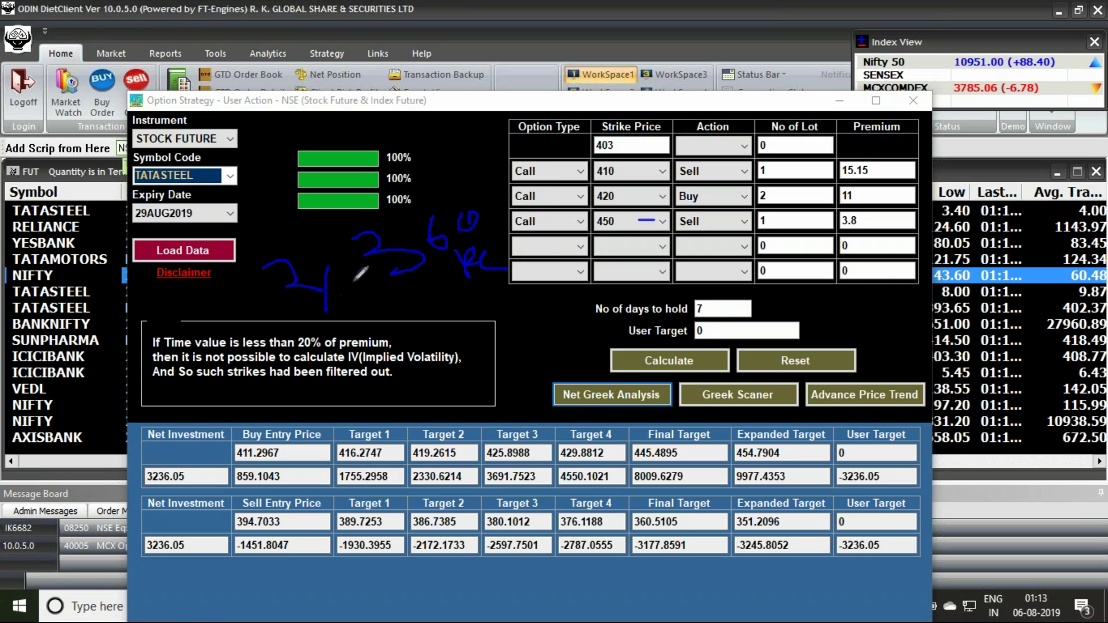
left_click_drag(357, 270, 362, 305)
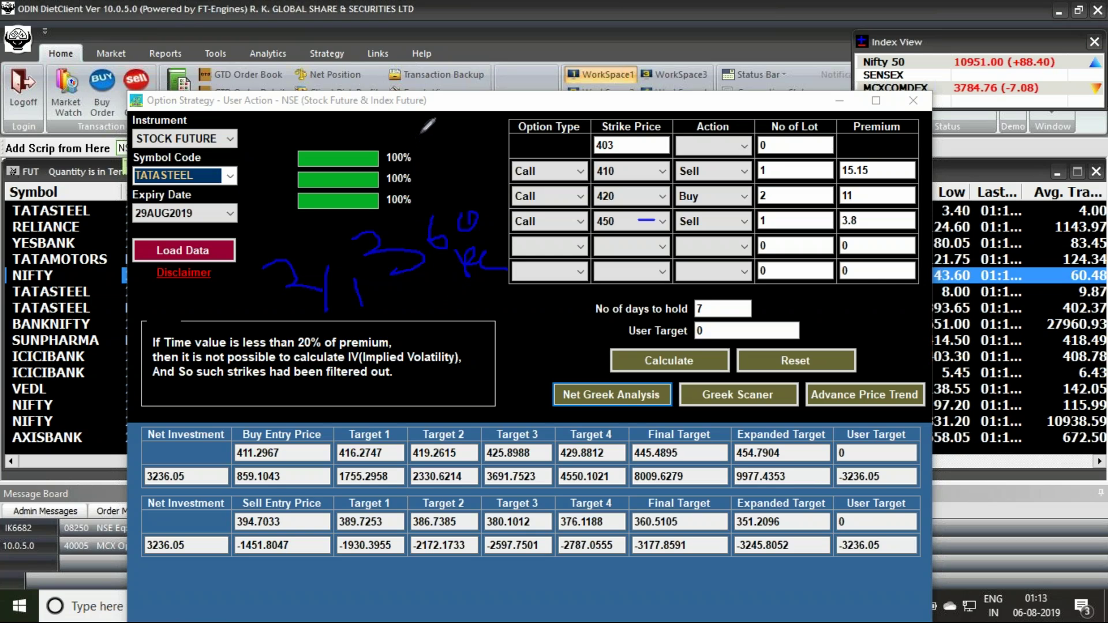
mouse_move(420, 123)
left_mouse_down()
mouse_move(441, 135)
mouse_move(441, 151)
left_mouse_up()
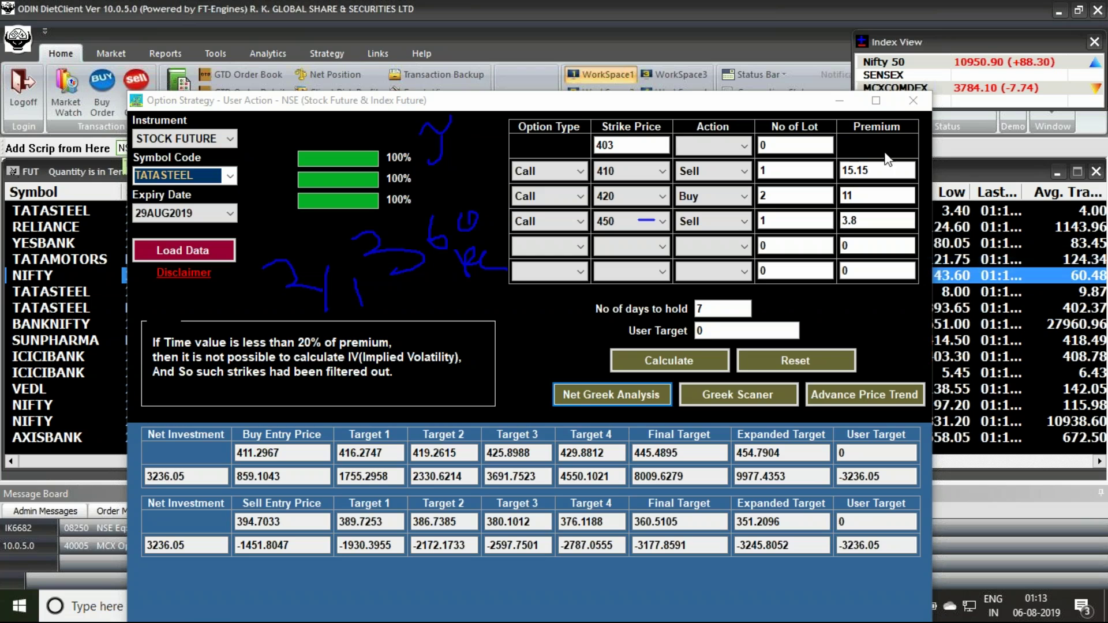
key("Escape")
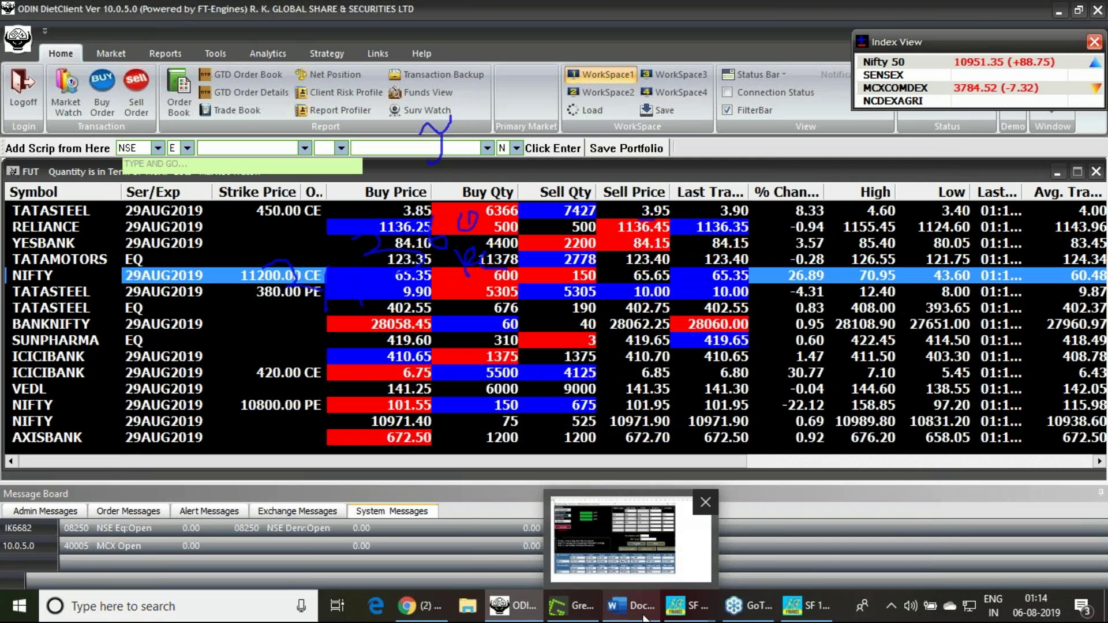
- On the WhatsApp screenshot, circle bought 420 CE and 390 PE, and tick sold 400 PE, 410 CE, 360 PE, 450 CE
mouse_move(791, 613)
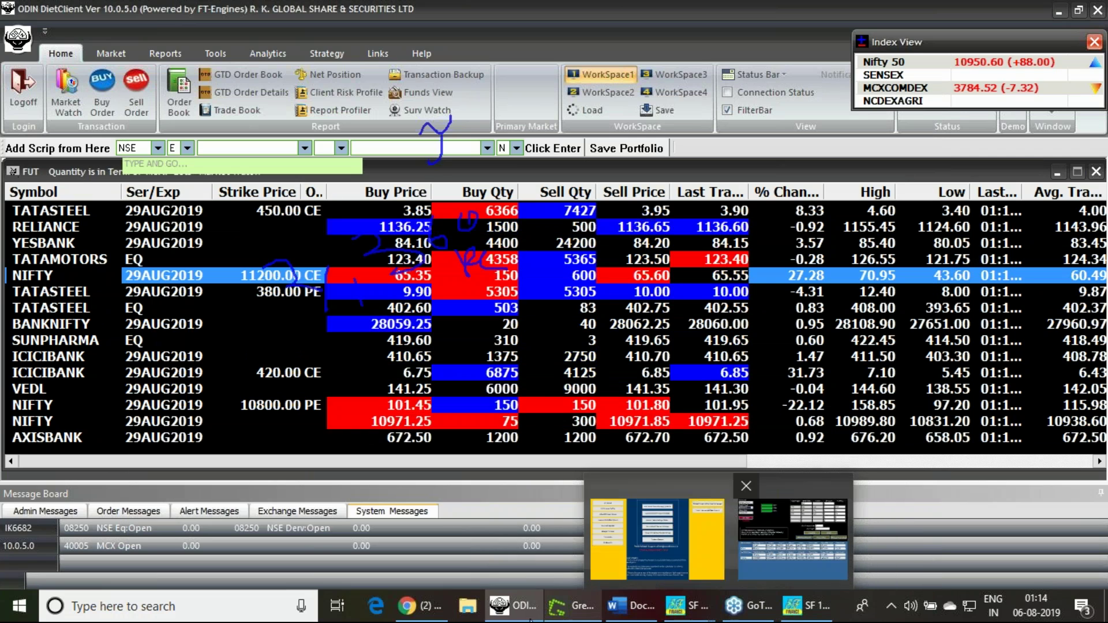
left_click(416, 606)
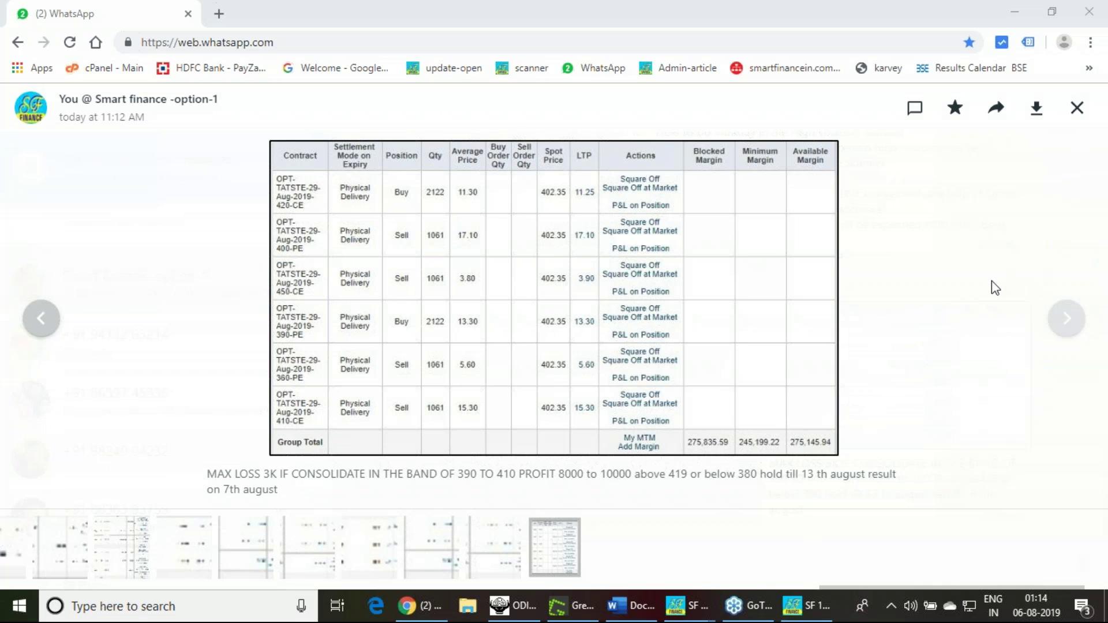
mouse_move(322, 209)
left_mouse_down()
mouse_move(297, 218)
mouse_move(261, 180)
mouse_move(326, 175)
mouse_move(323, 204)
left_mouse_up()
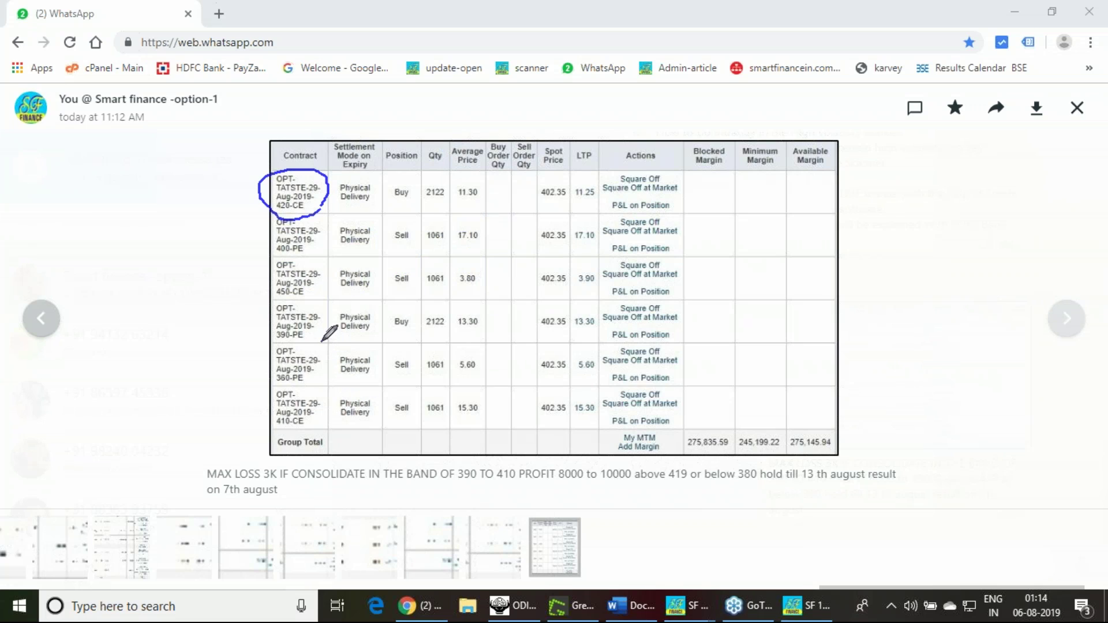
mouse_move(322, 342)
left_mouse_down()
mouse_move(297, 346)
mouse_move(260, 309)
mouse_move(312, 298)
mouse_move(321, 341)
left_mouse_up()
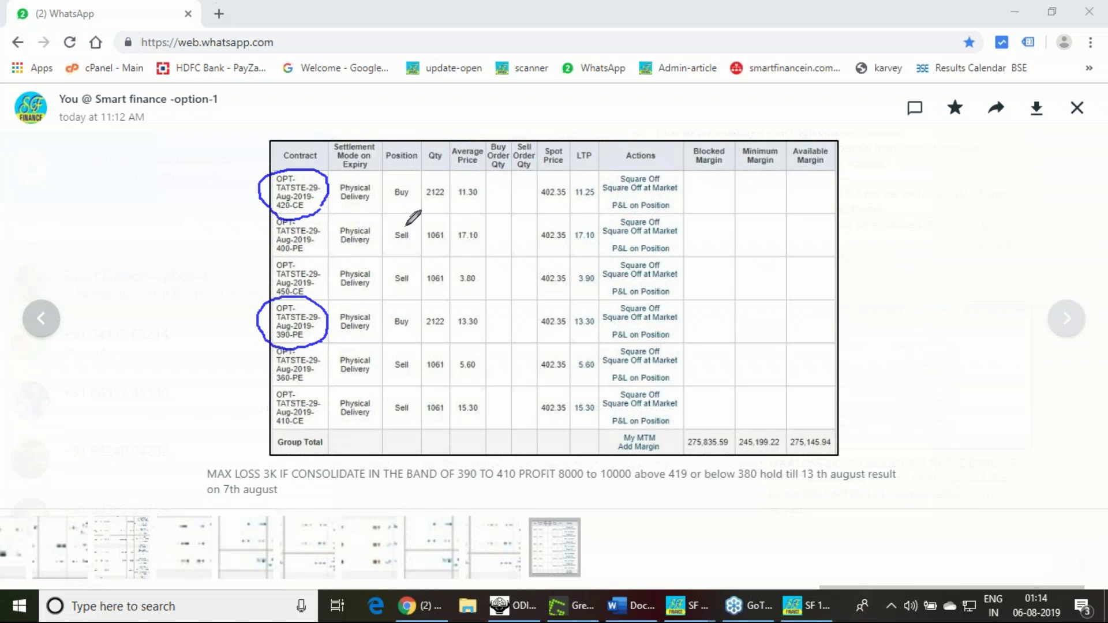
left_click_drag(407, 225, 440, 201)
left_click_drag(396, 415, 411, 418)
left_click_drag(403, 375, 410, 375)
left_click_drag(401, 287, 428, 272)
- Write 396 and 36 beside the table, erase all the ink, and bring the browser forward
mouse_move(927, 197)
left_mouse_down()
mouse_move(955, 222)
mouse_move(994, 202)
mouse_move(1019, 214)
mouse_move(1002, 205)
left_mouse_up()
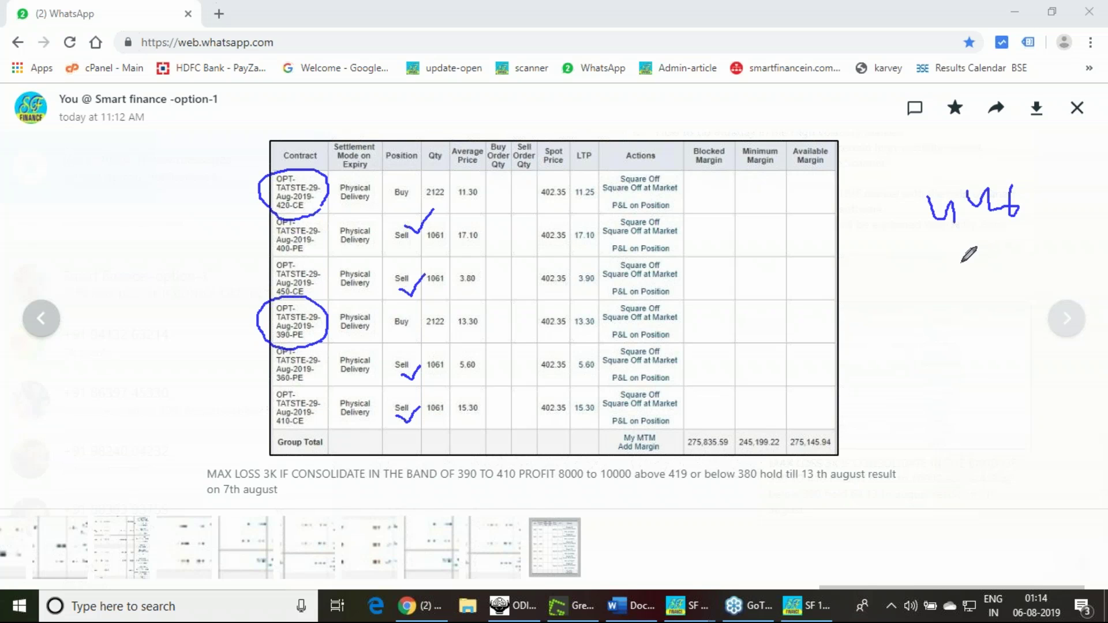
mouse_move(956, 260)
left_mouse_down()
mouse_move(977, 258)
mouse_move(980, 271)
mouse_move(961, 289)
left_mouse_up()
mouse_move(1005, 257)
left_mouse_down()
mouse_move(988, 271)
mouse_move(1004, 289)
mouse_move(1023, 286)
mouse_move(1026, 270)
left_mouse_up()
mouse_move(995, 360)
left_mouse_down()
mouse_move(1033, 357)
mouse_move(1008, 403)
left_mouse_up()
mouse_move(1062, 354)
left_mouse_down()
mouse_move(1047, 375)
mouse_move(1075, 366)
mouse_move(1079, 349)
left_mouse_up()
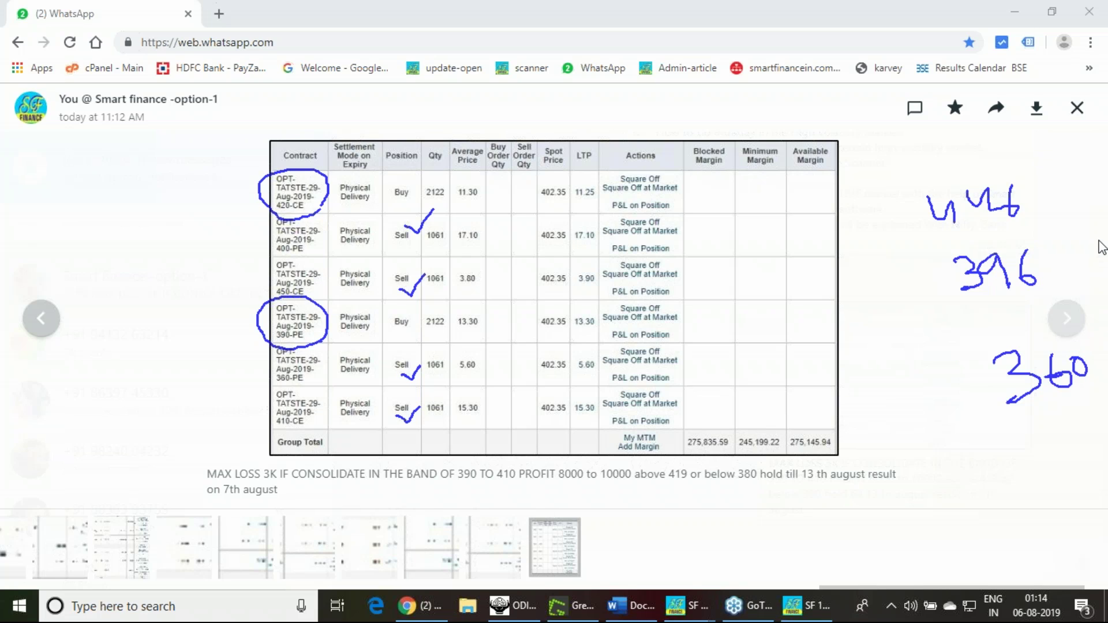
key("e")
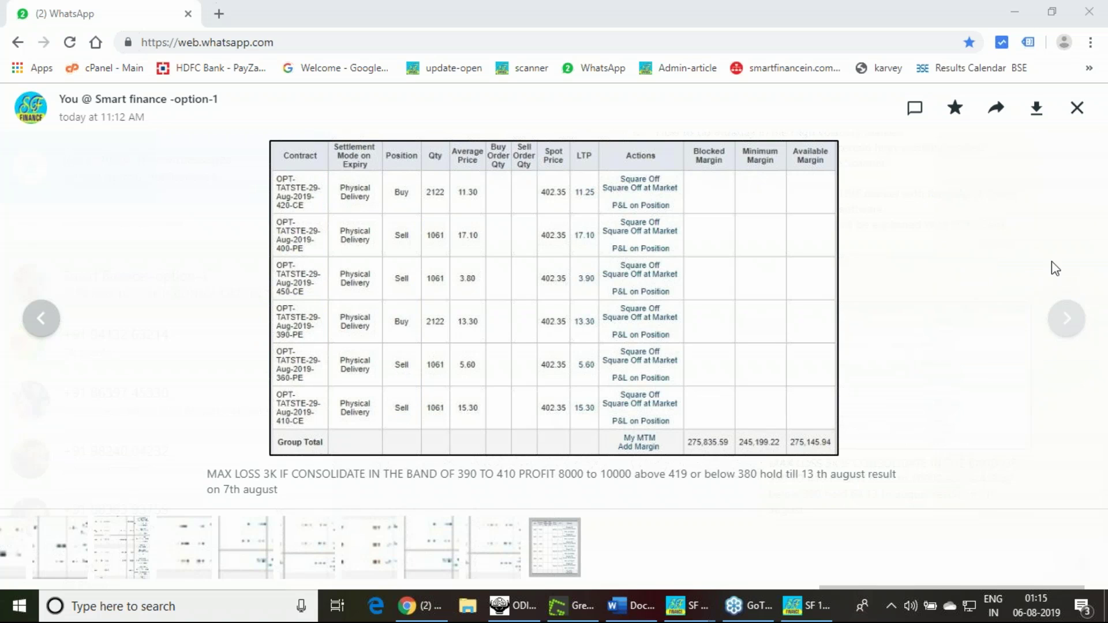
left_click(431, 609)
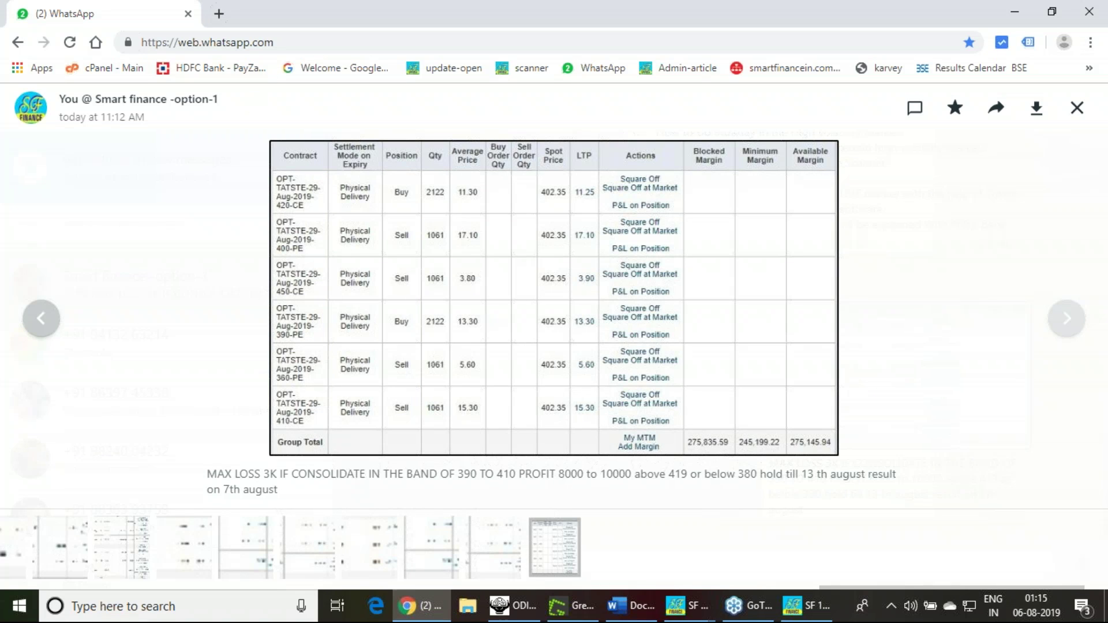
left_click(219, 14)
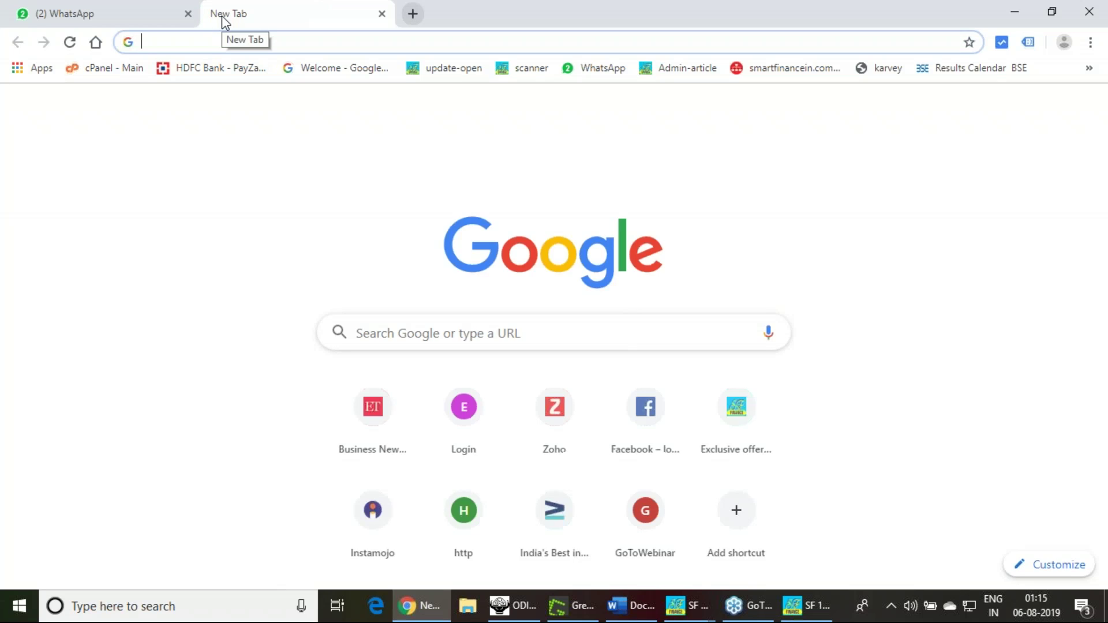
type("www.smartfinancein.com")
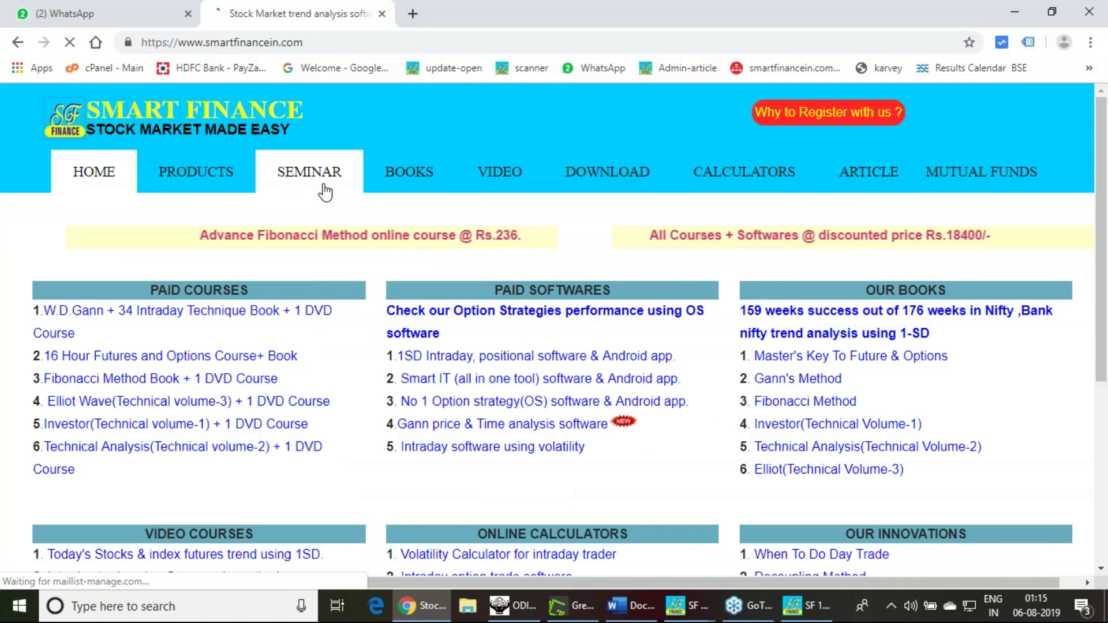
left_click(325, 190)
scroll(518, 366, "down", 4)
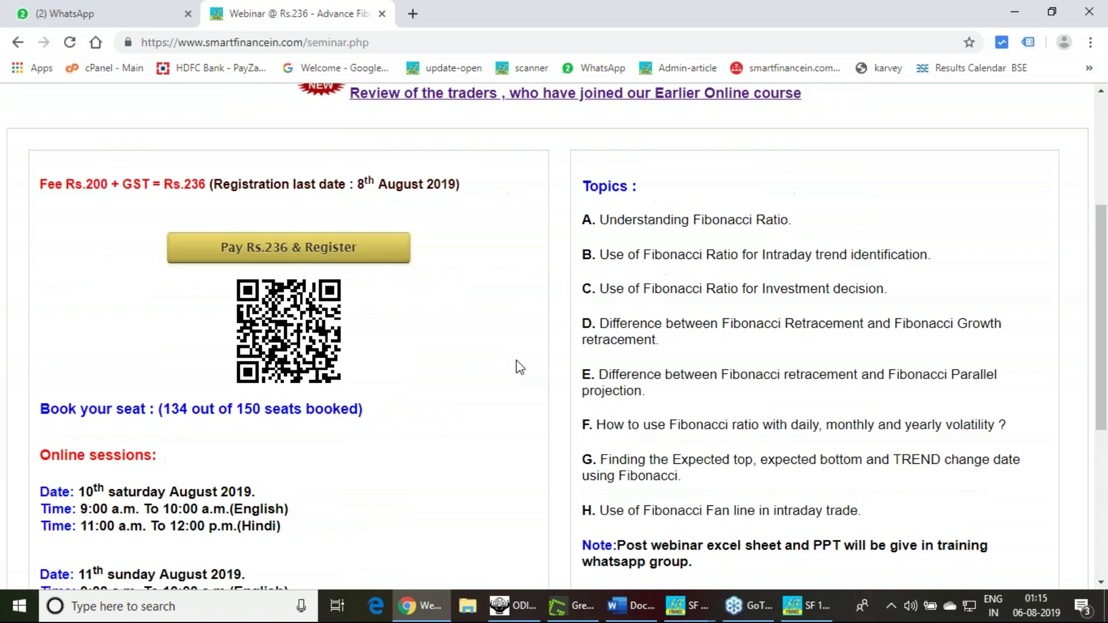
scroll(520, 367, "down", 3)
scroll(519, 367, "up", 5)
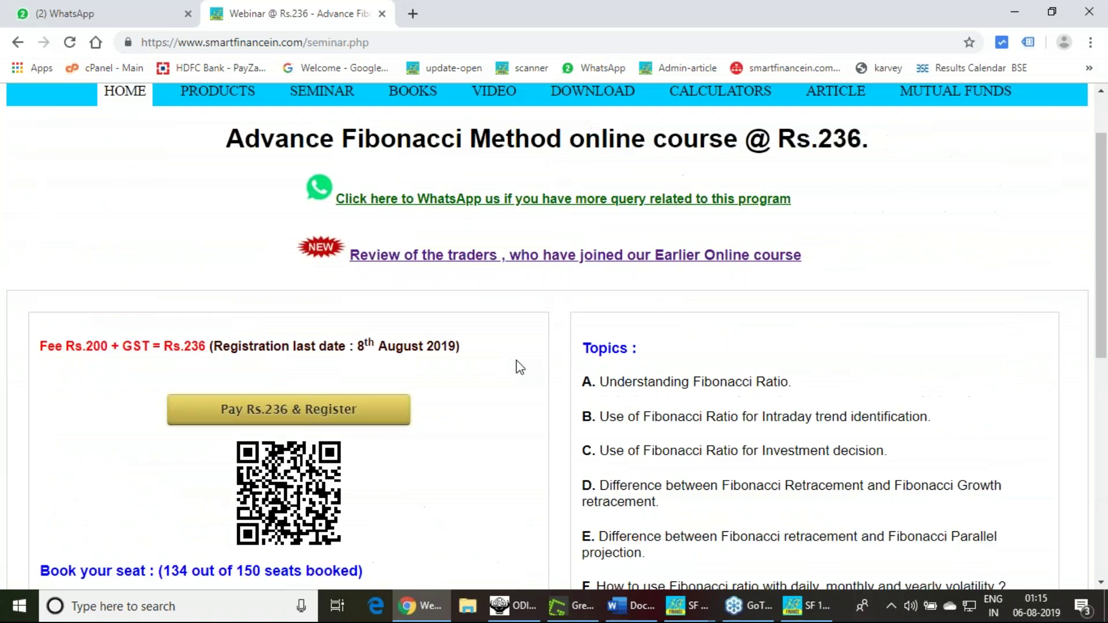
scroll(519, 367, "down", 4)
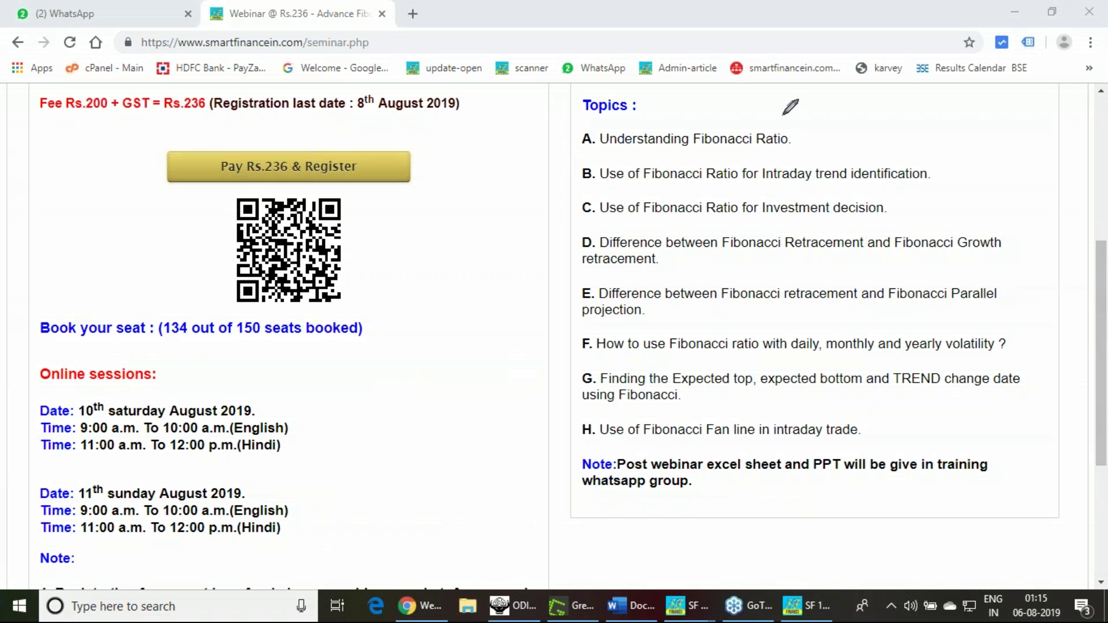
- Underline the Fibonacci and Intraday topics and highlight the 8th August 2019 registration deadline
left_click_drag(709, 155, 761, 151)
left_click_drag(792, 192, 843, 196)
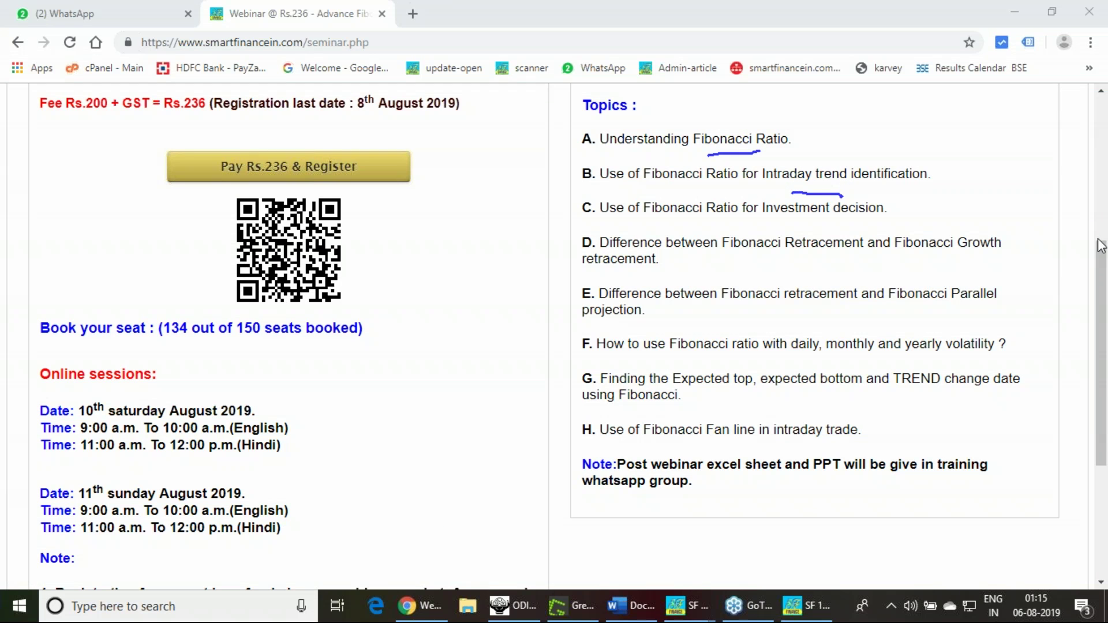
scroll(450, 338, "up", 5)
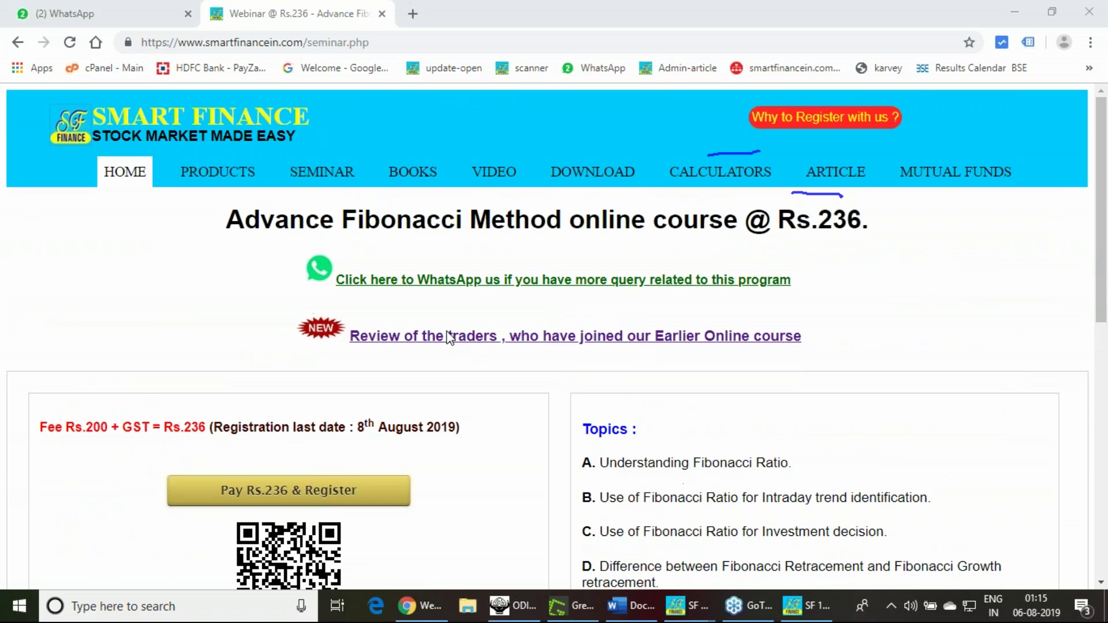
scroll(450, 337, "down", 2)
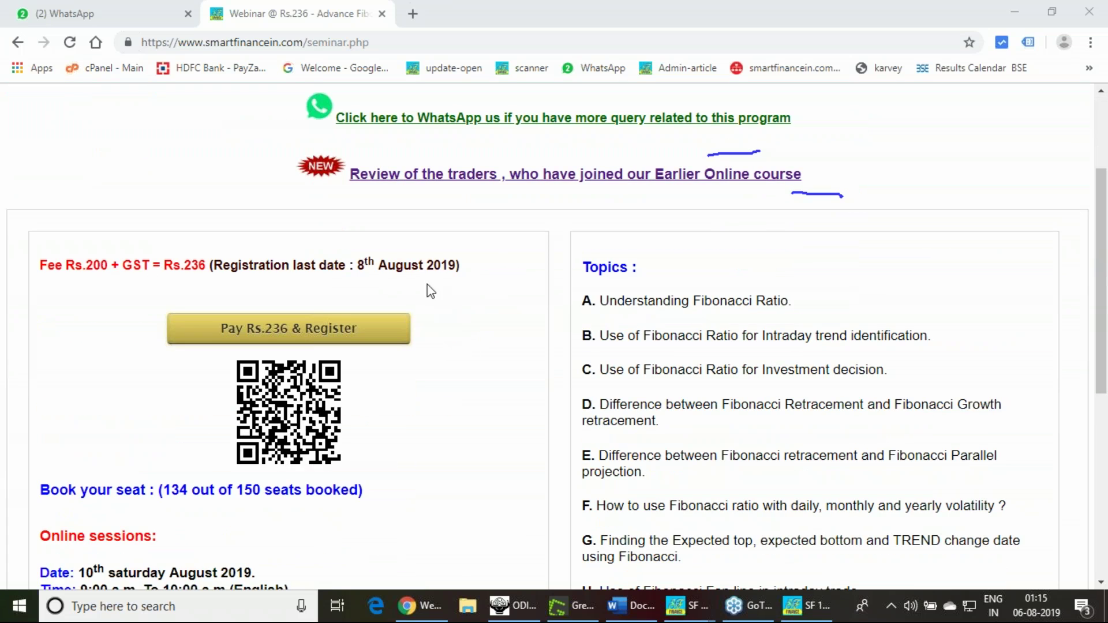
left_click_drag(358, 265, 458, 261)
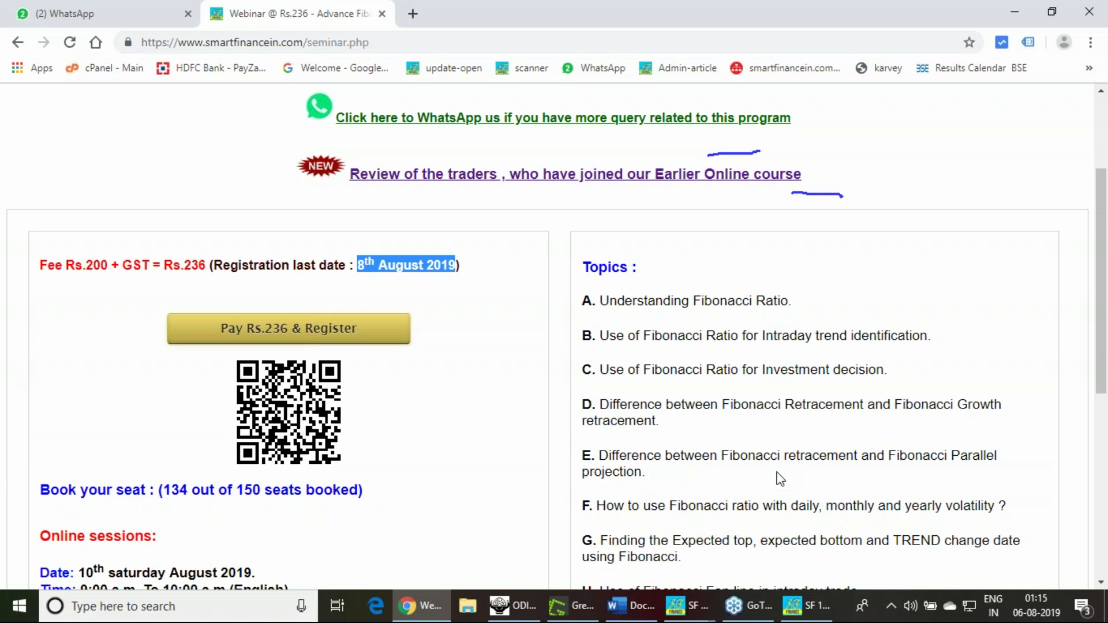
scroll(776, 478, "down", 4)
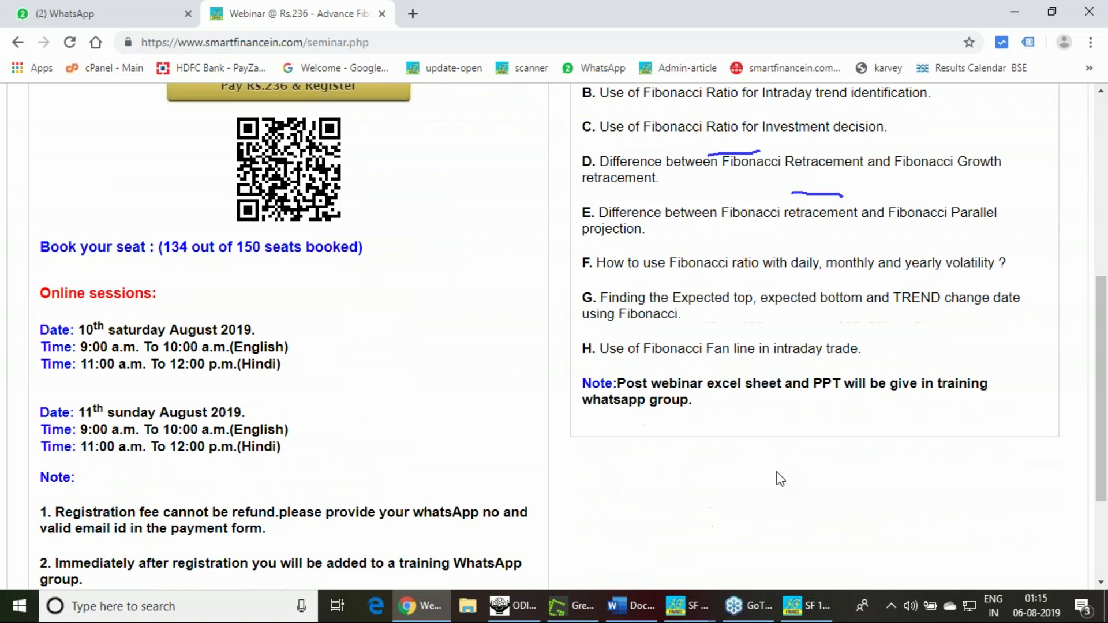
scroll(777, 478, "up", 6)
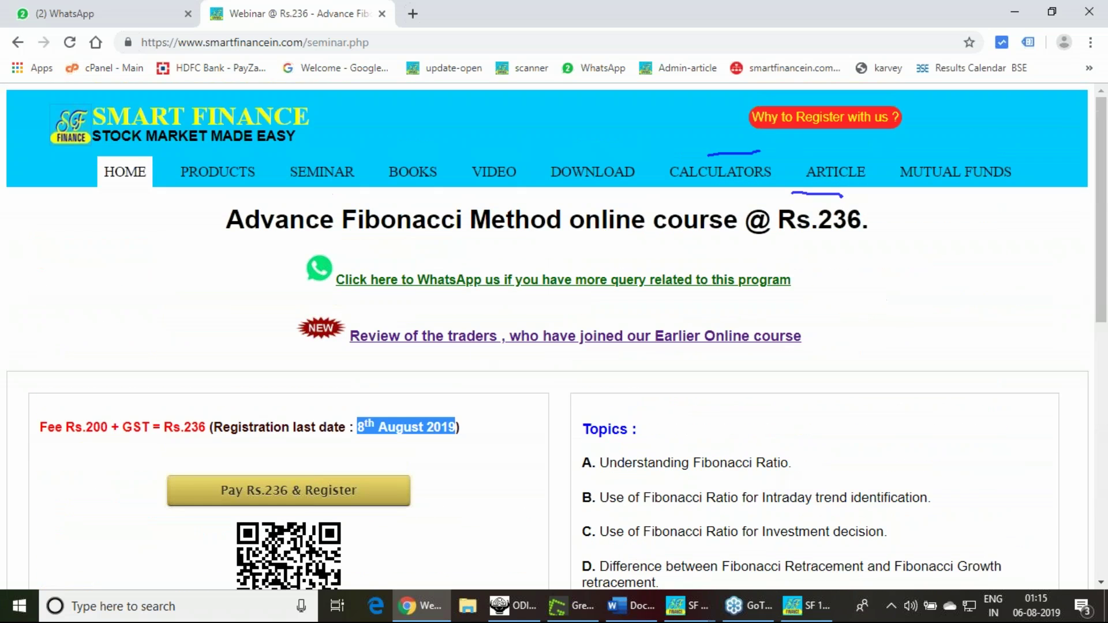
- Open the Products page and close the Registered user benefit popup
left_click(223, 174)
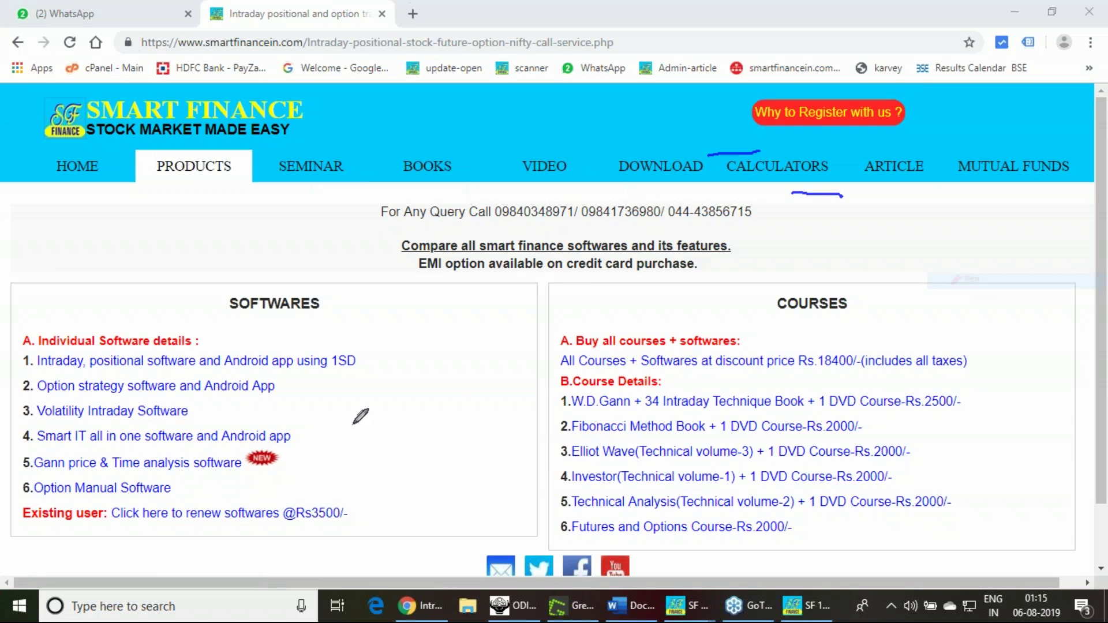
left_click_drag(426, 348, 480, 329)
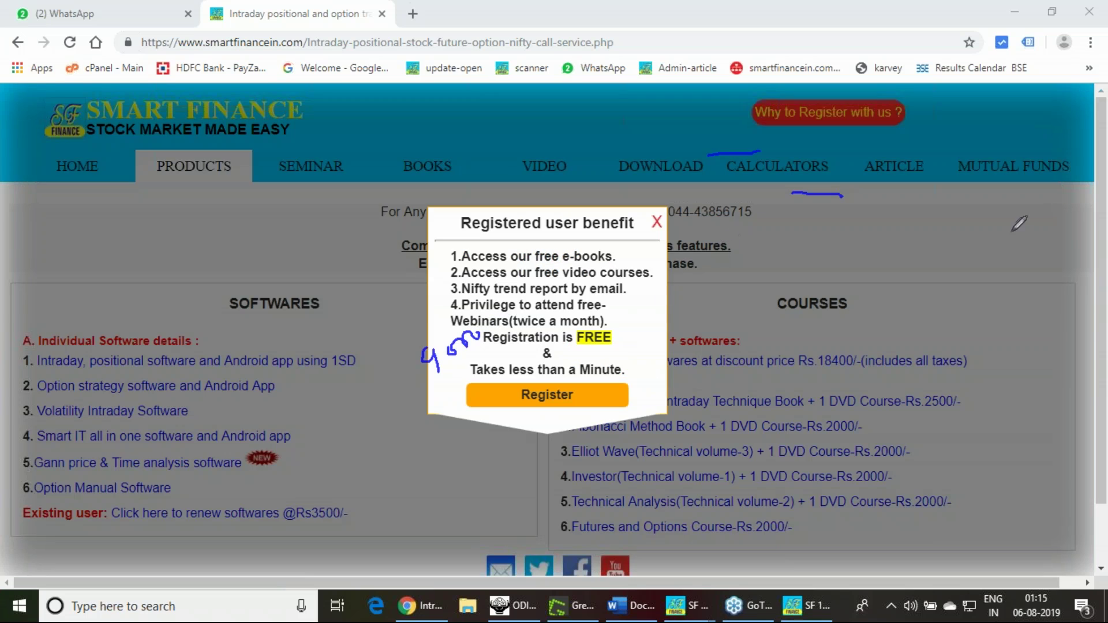
left_click(1013, 365)
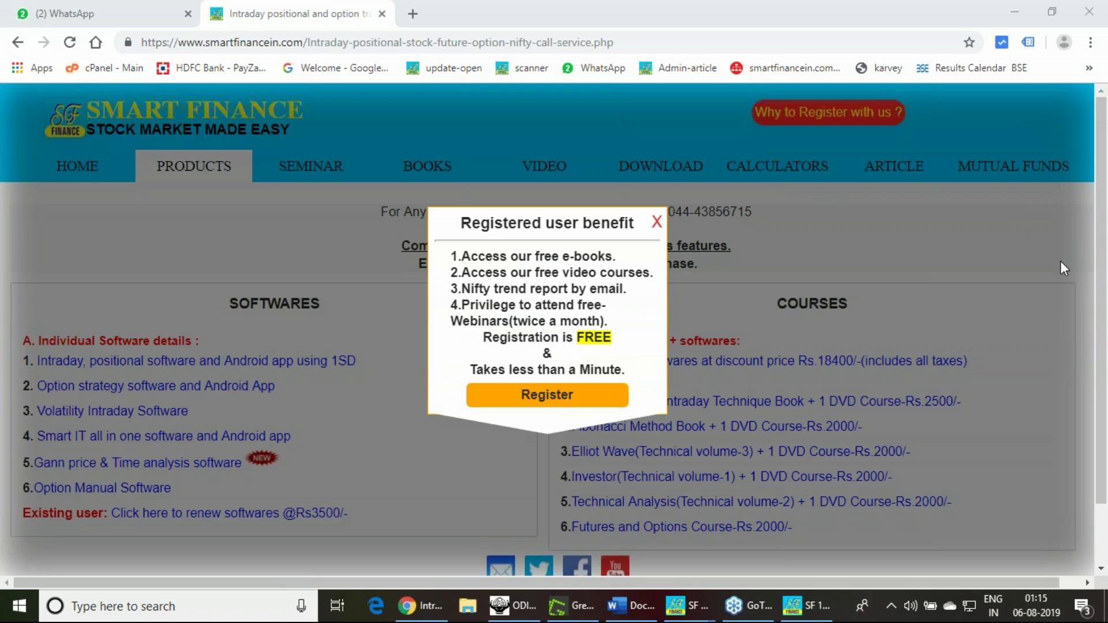
left_click(657, 223)
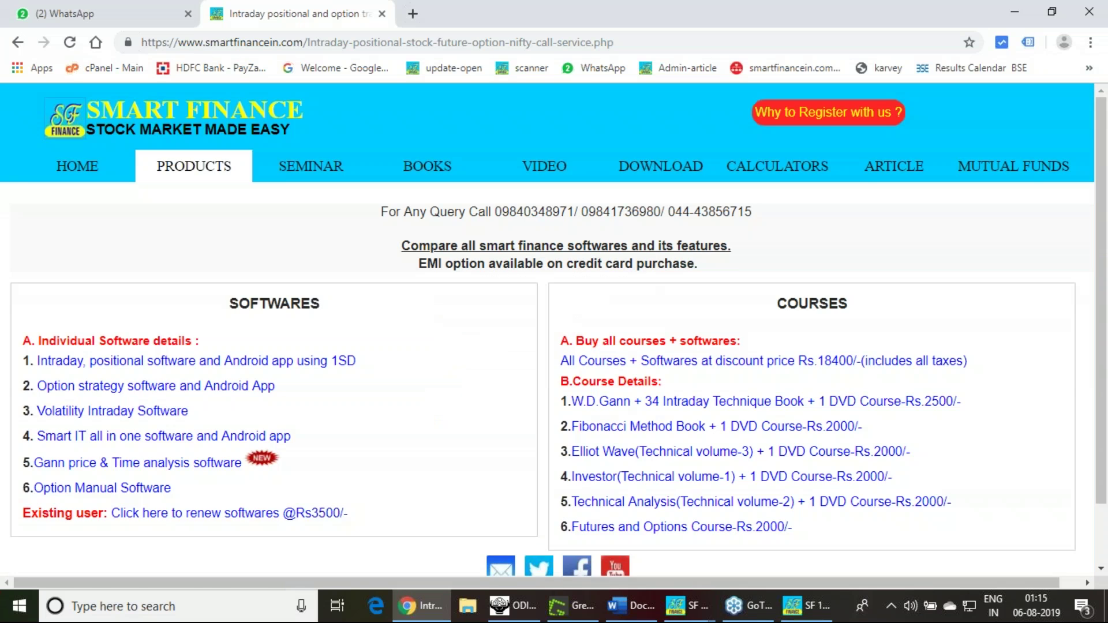
- Mark course items 1 and 2, circle the Rs.18400 all-courses price, then erase the annotations
left_click(1094, 254)
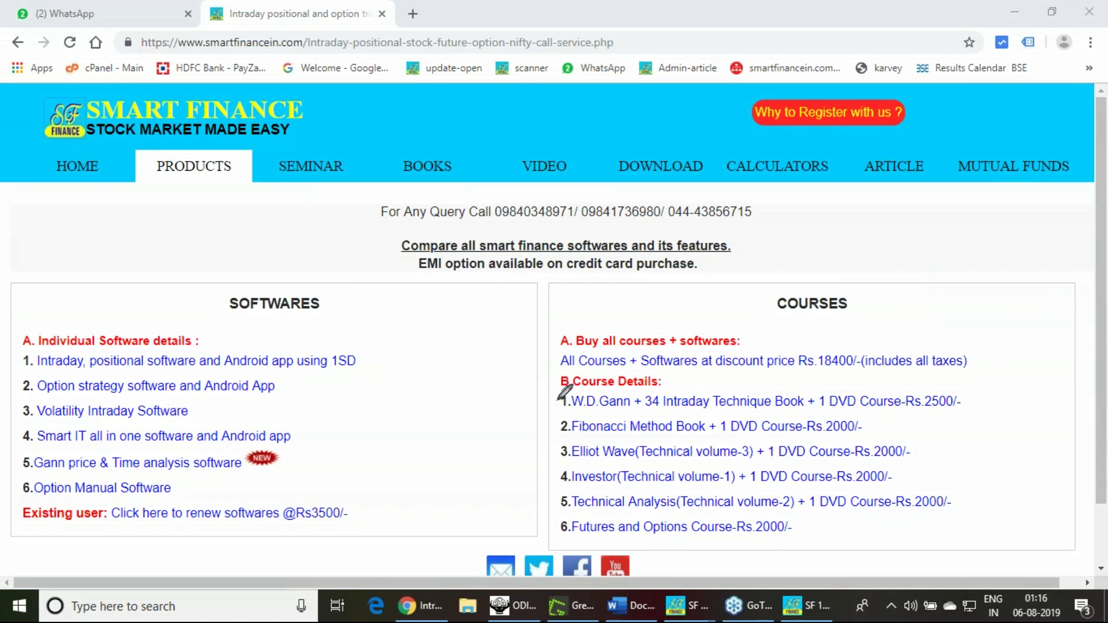
left_click_drag(558, 400, 559, 436)
mouse_move(837, 376)
left_mouse_down()
mouse_move(851, 324)
mouse_move(874, 360)
mouse_move(827, 377)
left_mouse_up()
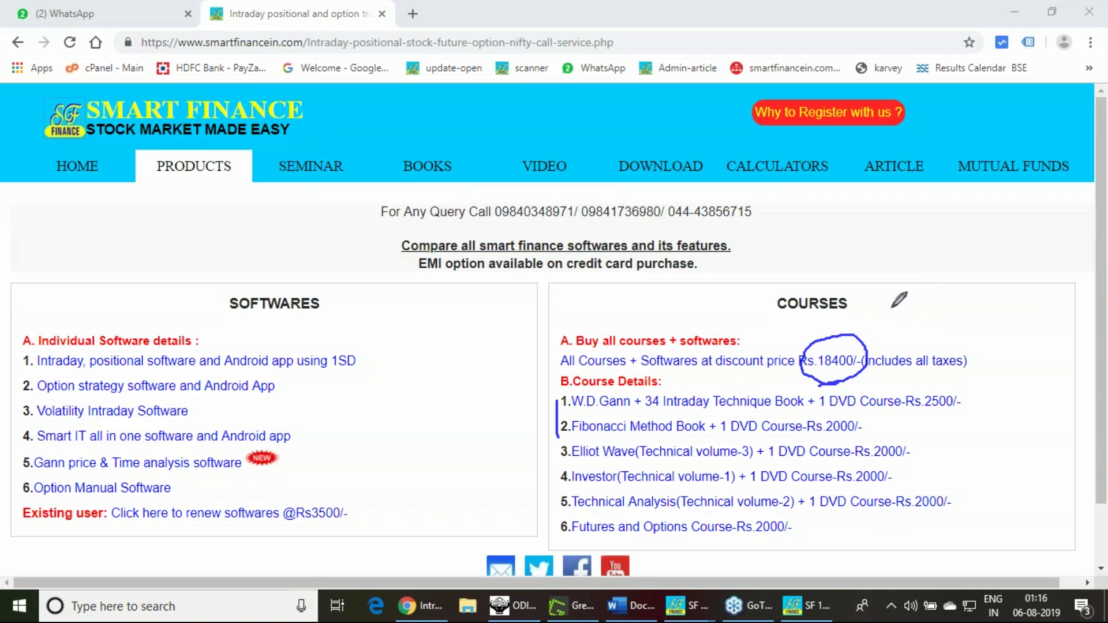
mouse_move(892, 310)
left_mouse_down()
mouse_move(915, 319)
mouse_move(887, 335)
mouse_move(913, 305)
mouse_move(930, 317)
mouse_move(943, 301)
left_mouse_up()
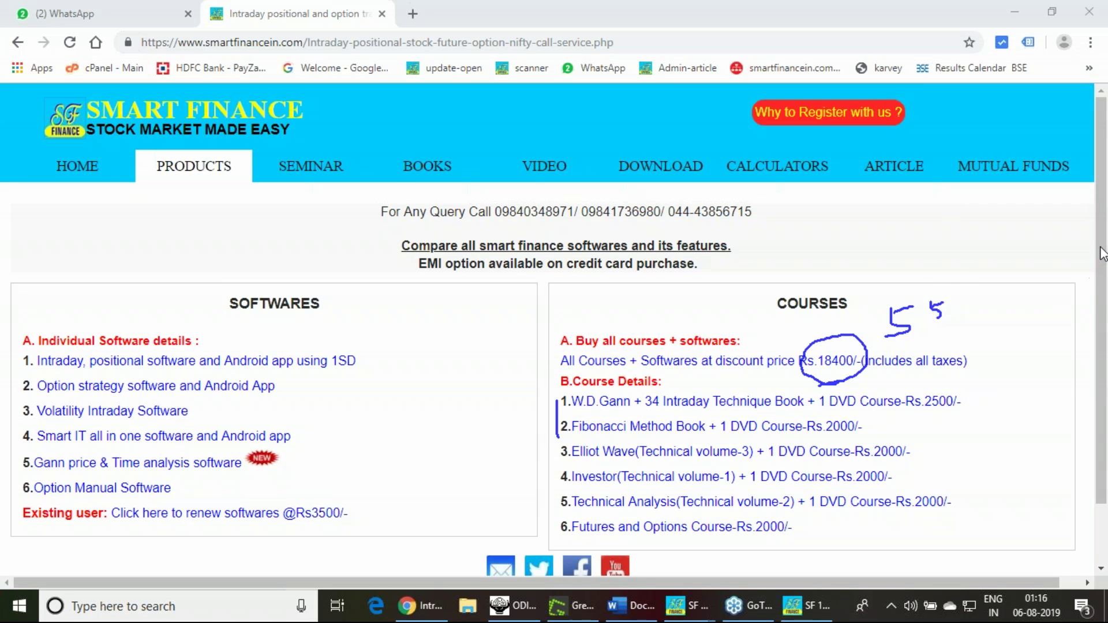
key("e")
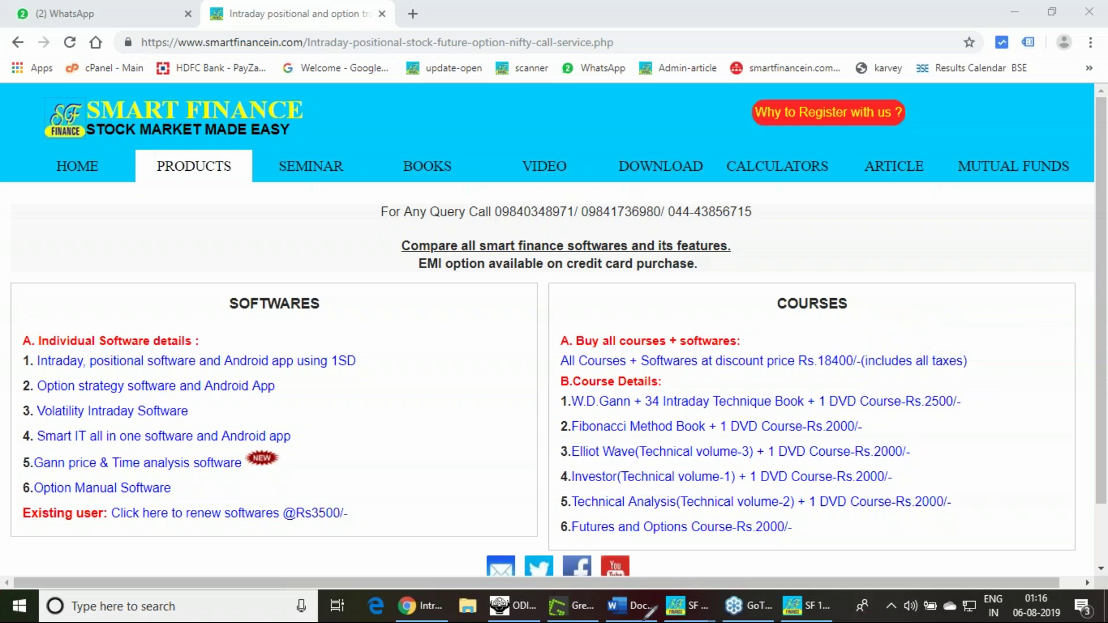